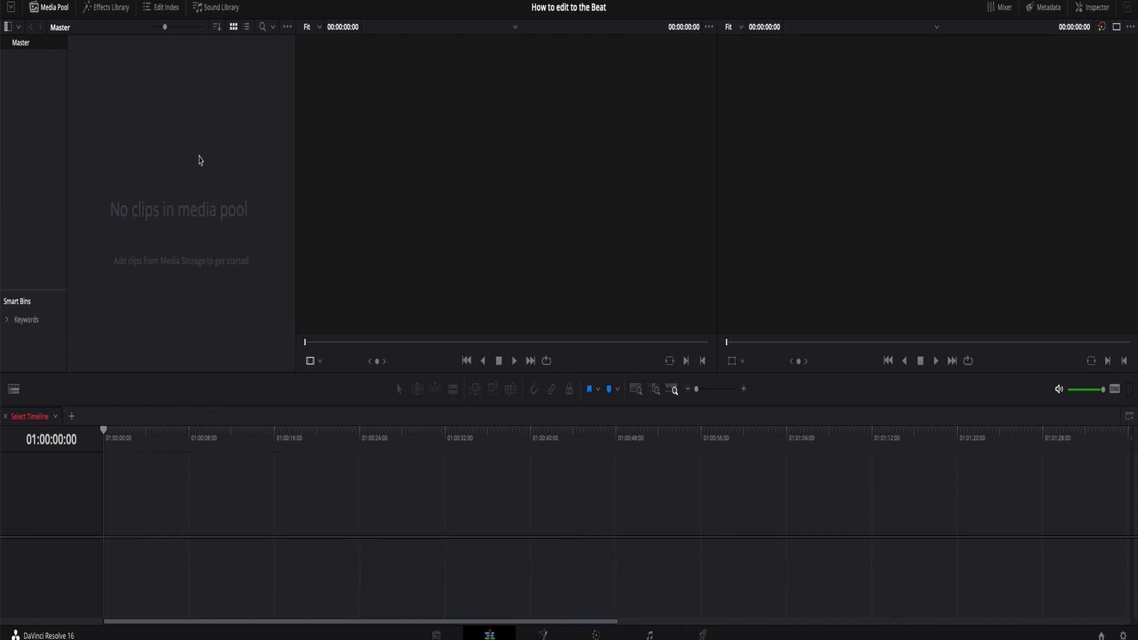
- Import all five files from the Media folder into the media pool, keeping the project frame rate
right_click(179, 130)
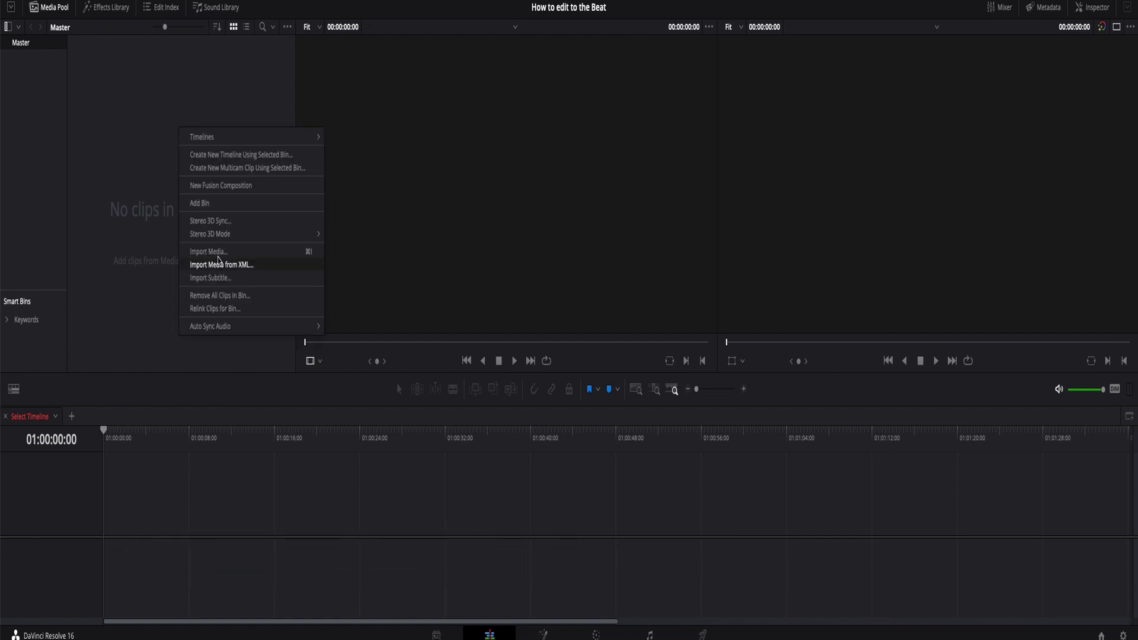
left_click(220, 254)
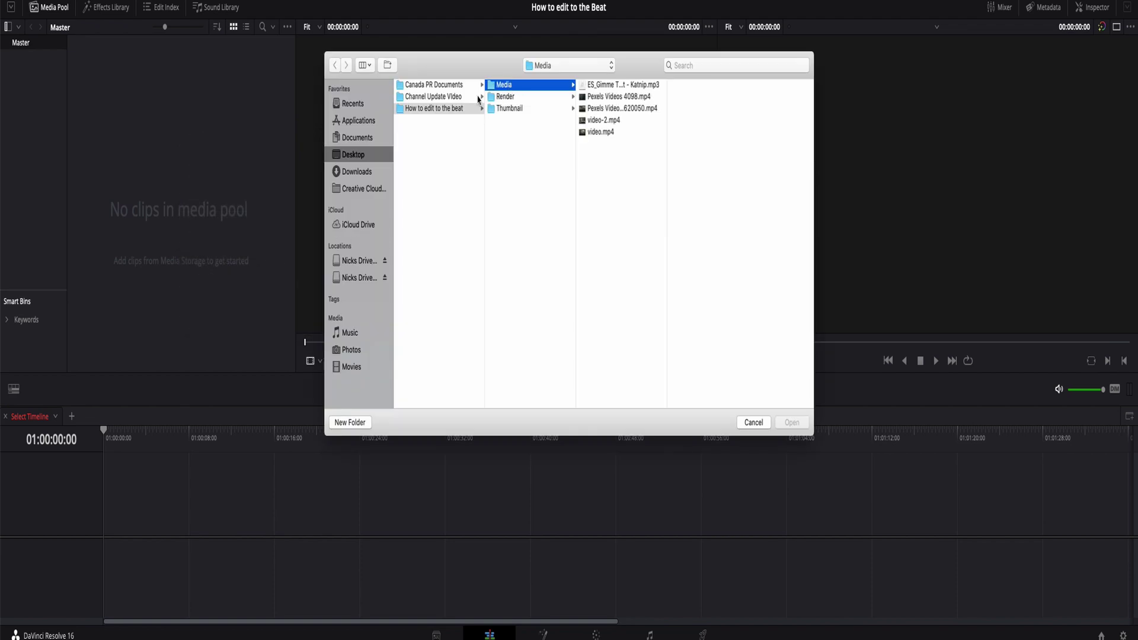
left_click(427, 109)
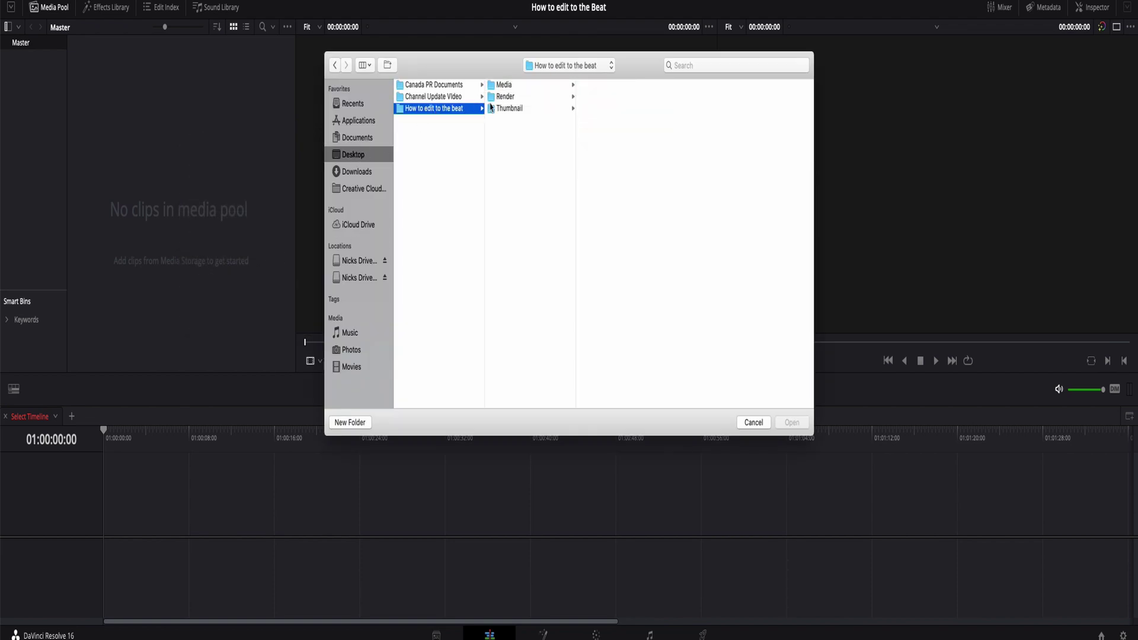
left_click(499, 85)
left_click_drag(602, 178, 602, 69)
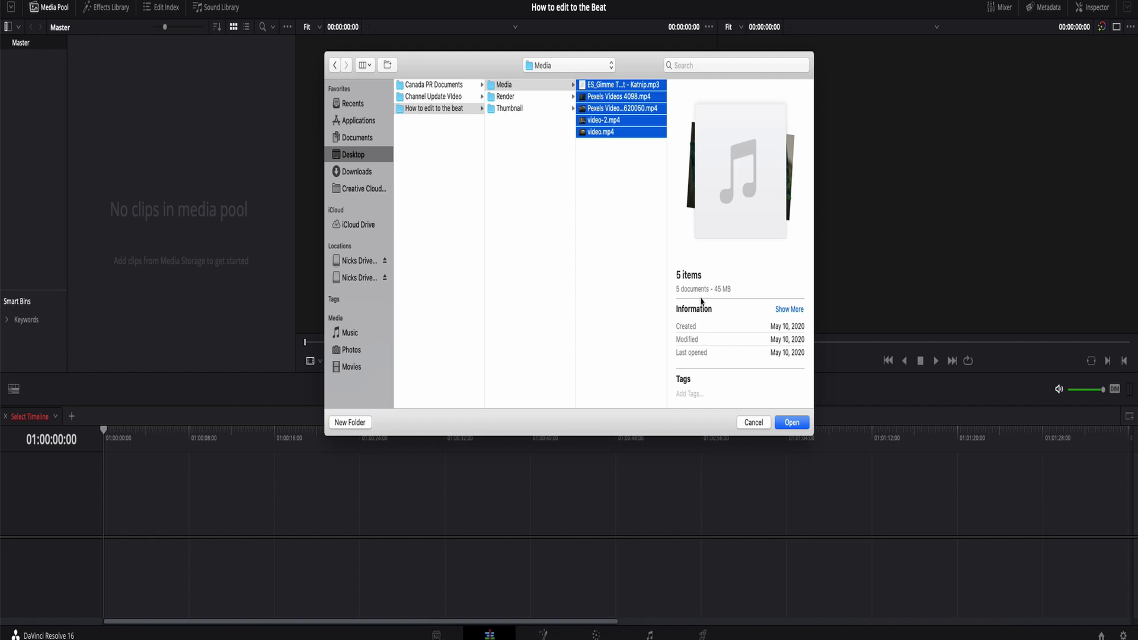
left_click(791, 423)
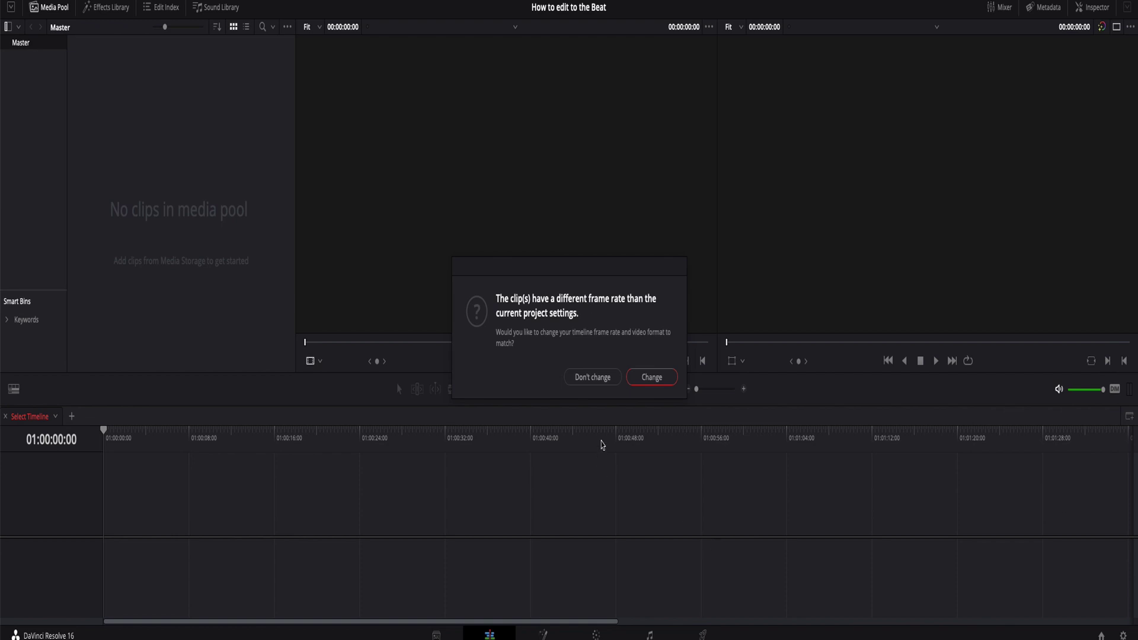
left_click(602, 380)
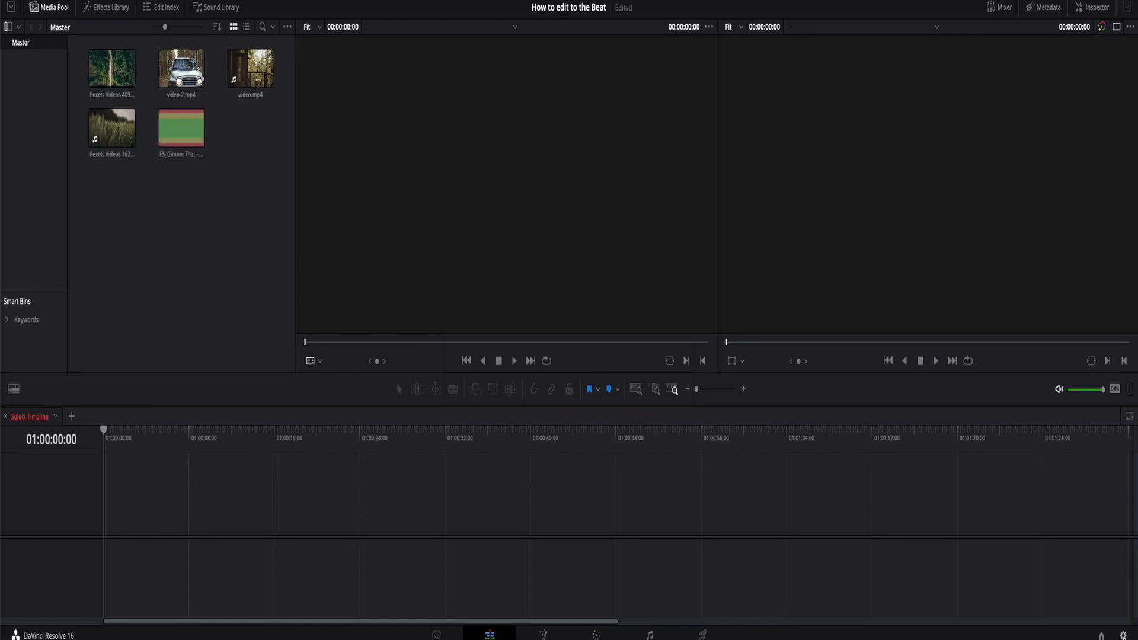
key("shift+9")
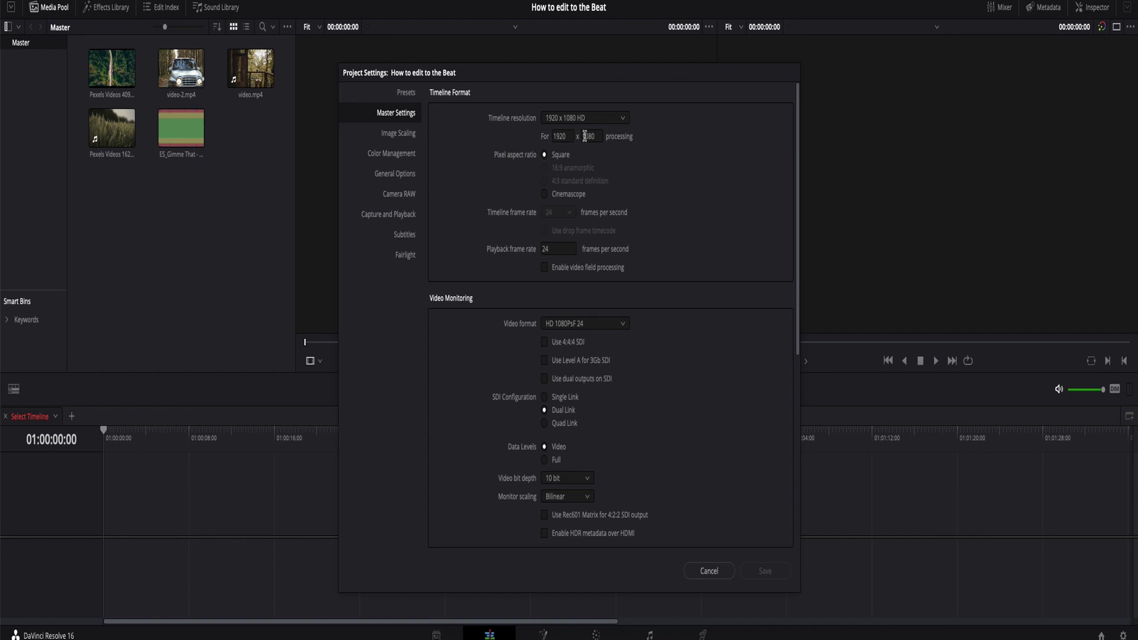
left_click(709, 571)
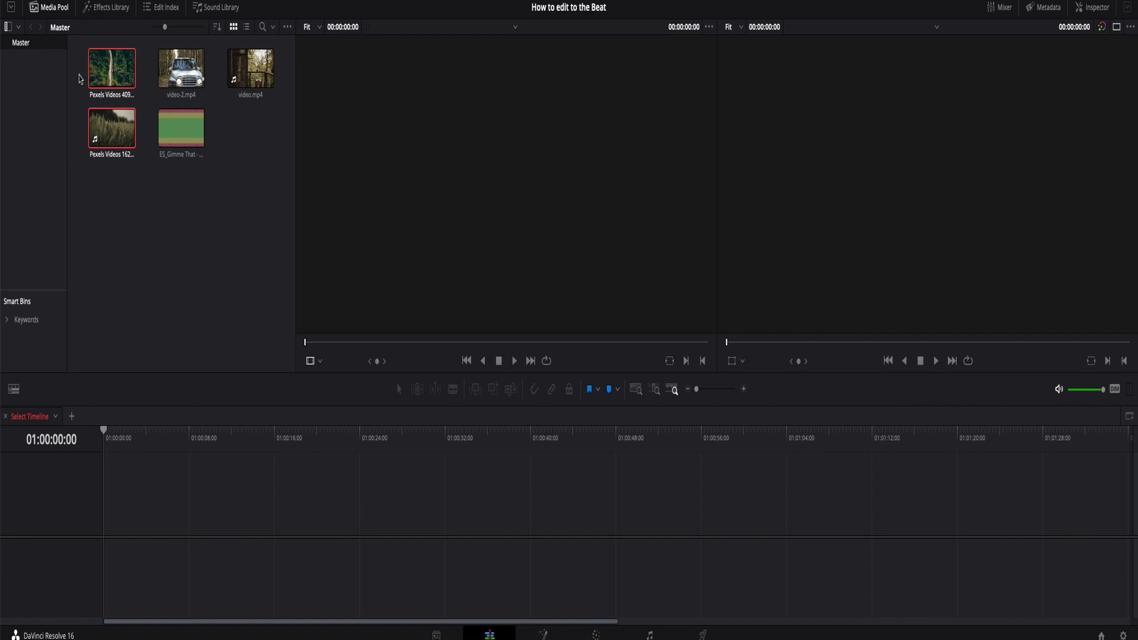
left_click_drag(77, 71, 275, 74)
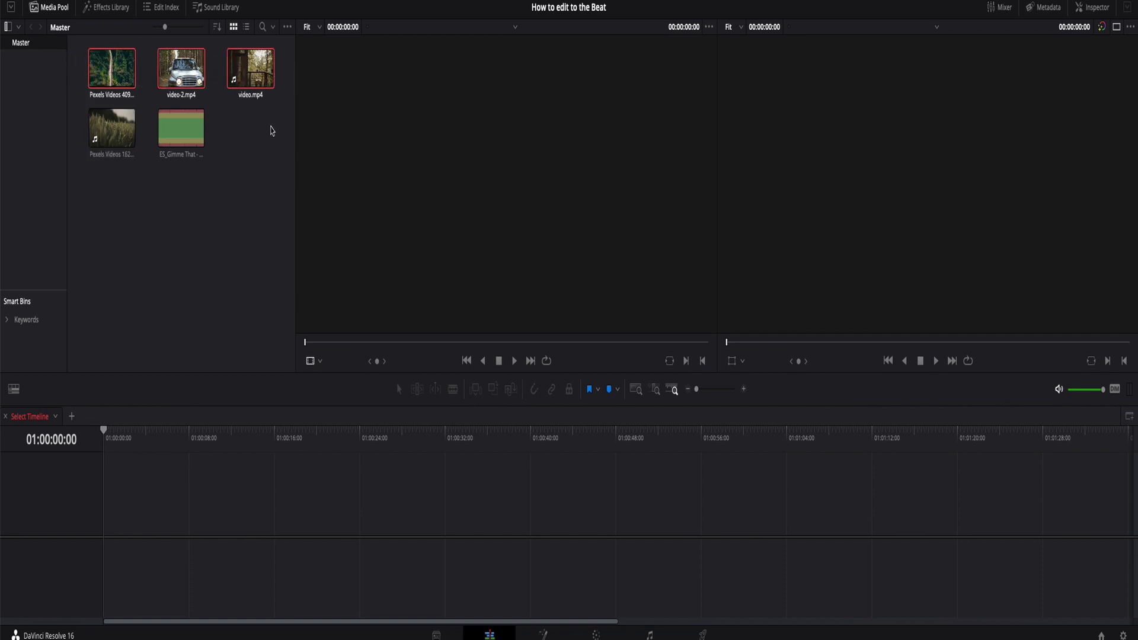
left_click(259, 157)
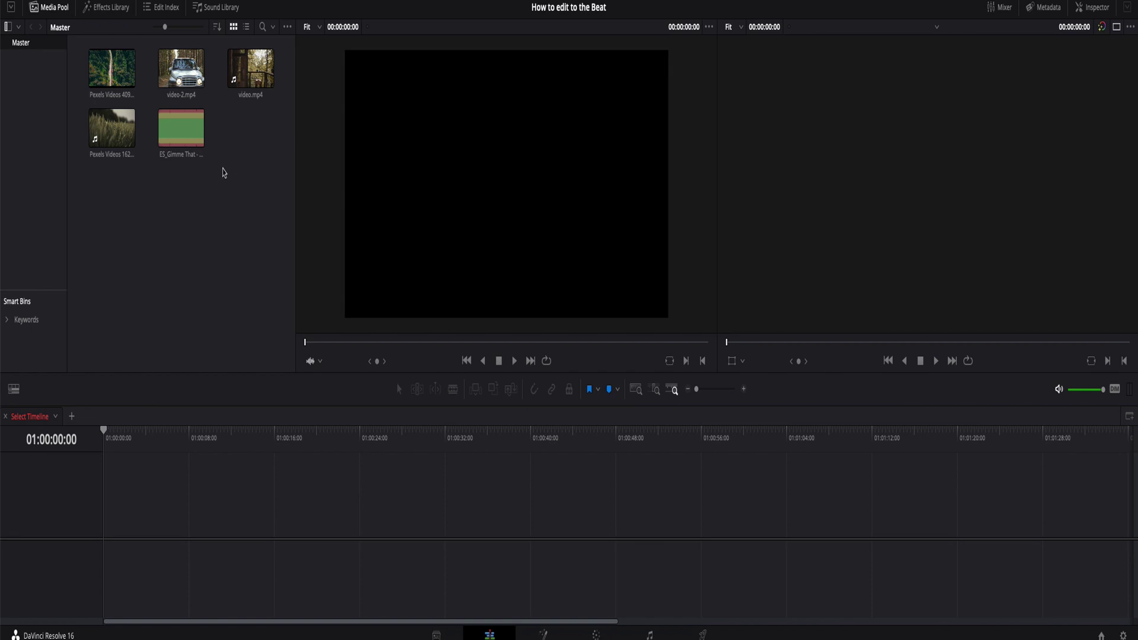
- Open Project Settings and close it without making changes
right_click(237, 157)
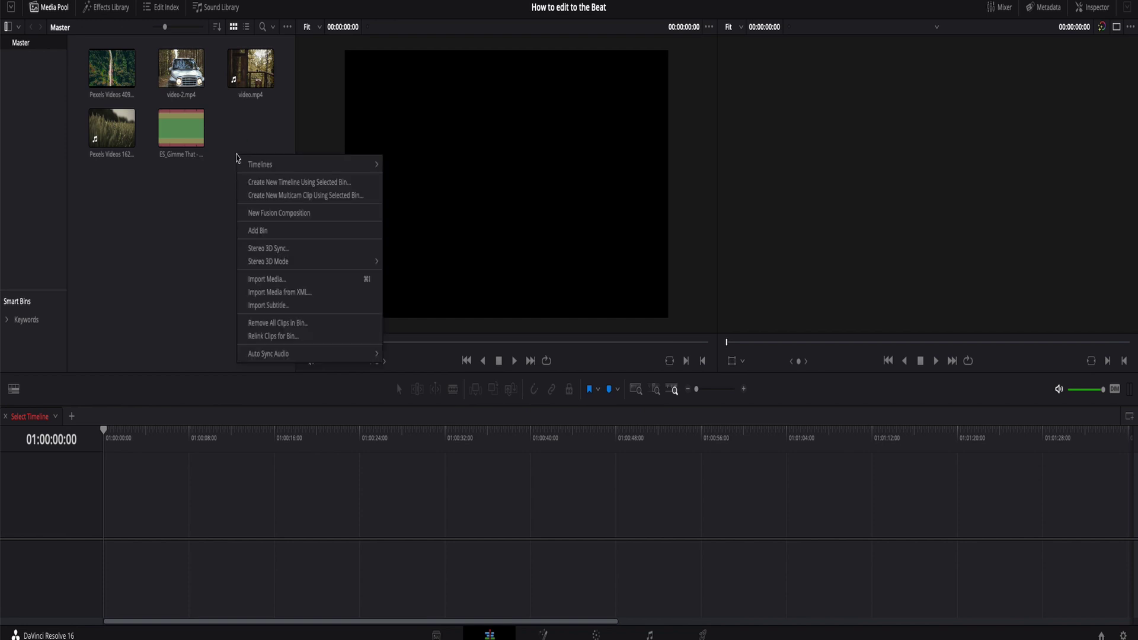
mouse_move(260, 165)
left_click(276, 132)
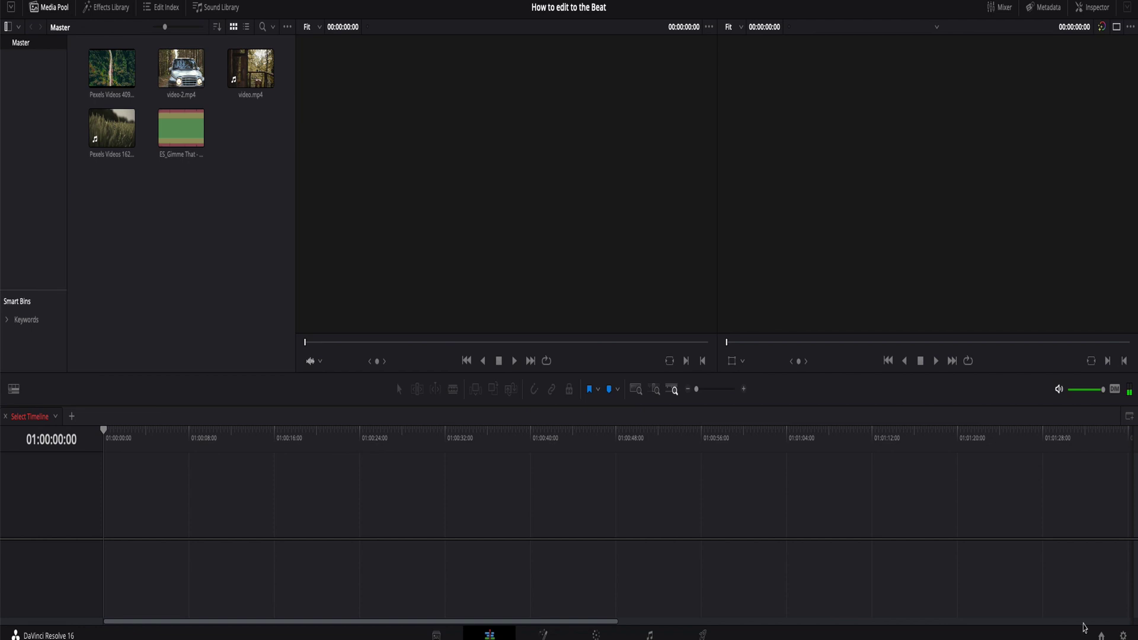
left_click(1123, 635)
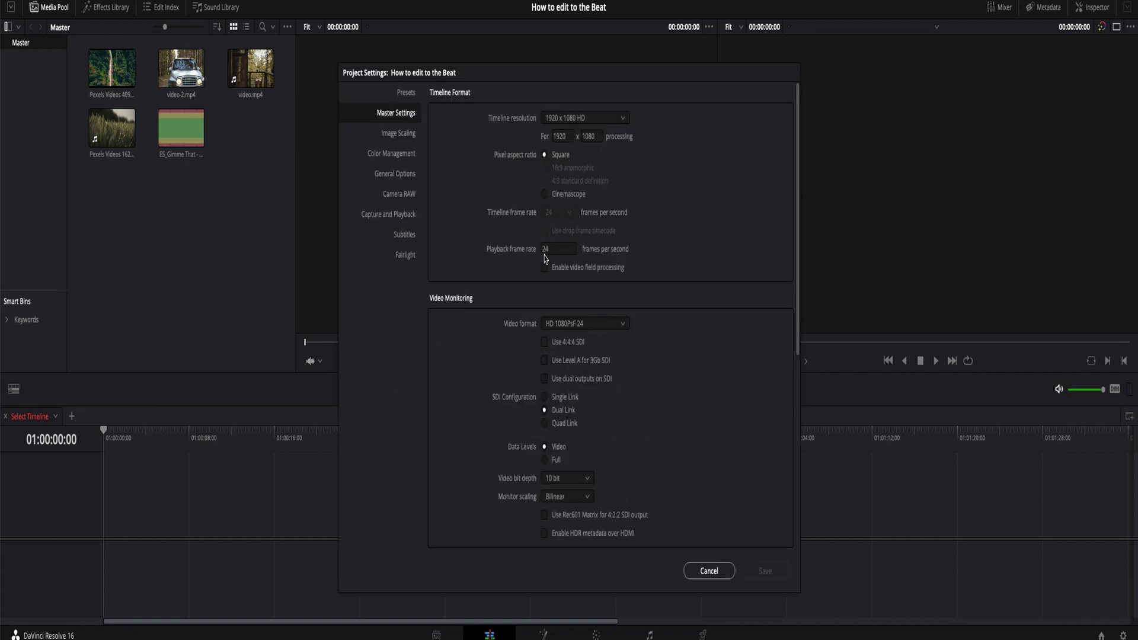
left_click(708, 573)
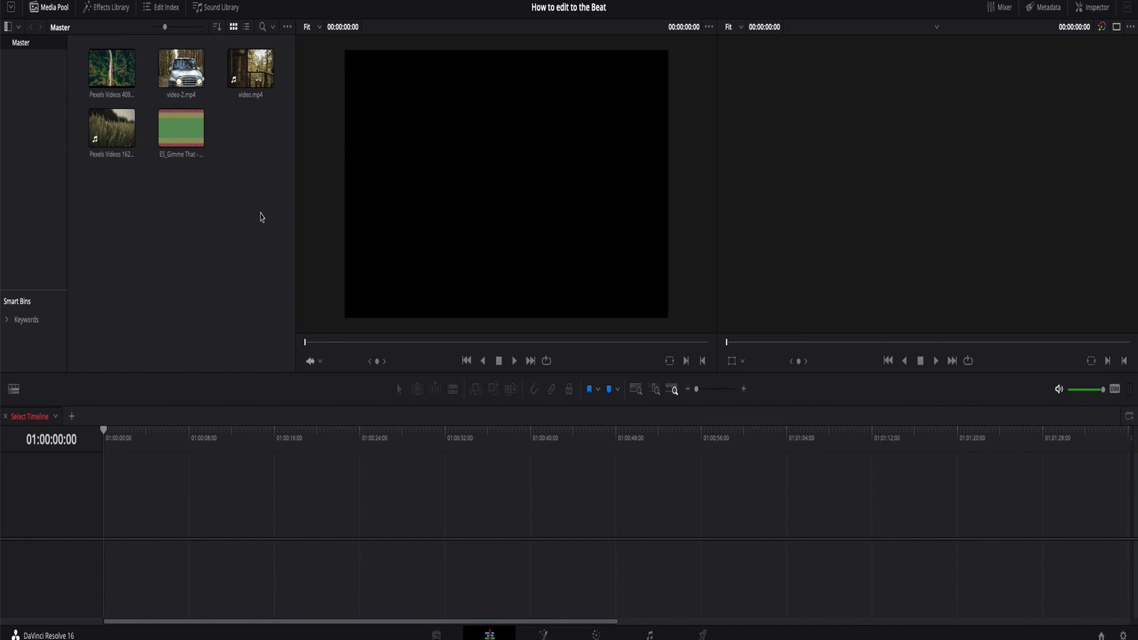
- Check the new timeline's 1920 x 1080 HD format, cancel, and load ES_Gimme That - Katnip.mp3 for preview
right_click(259, 181)
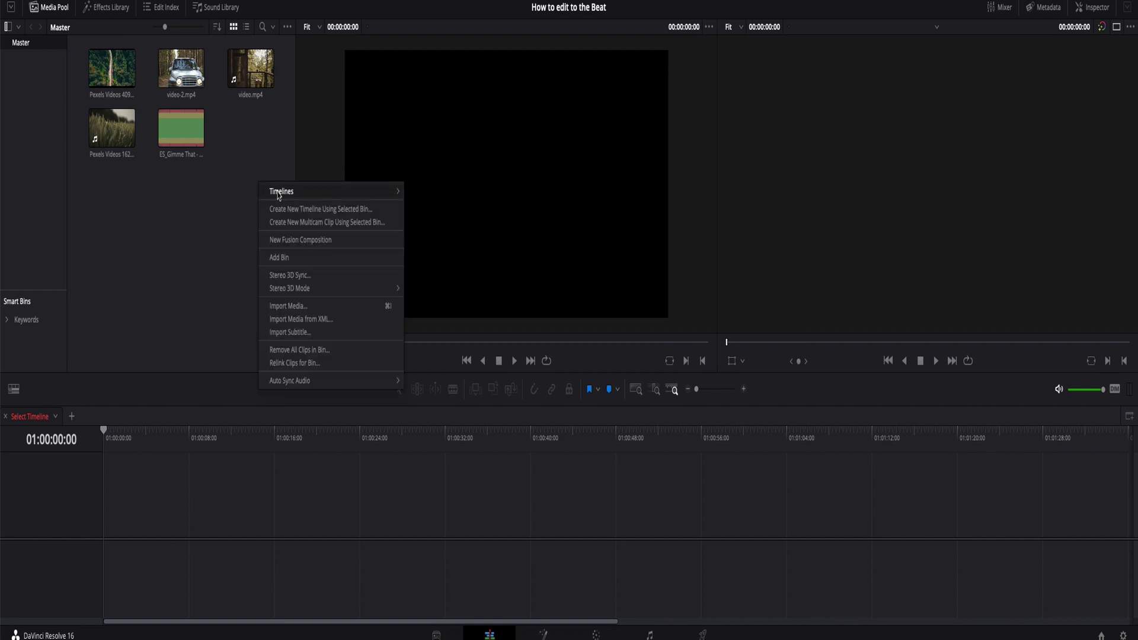
mouse_move(281, 190)
left_click(459, 196)
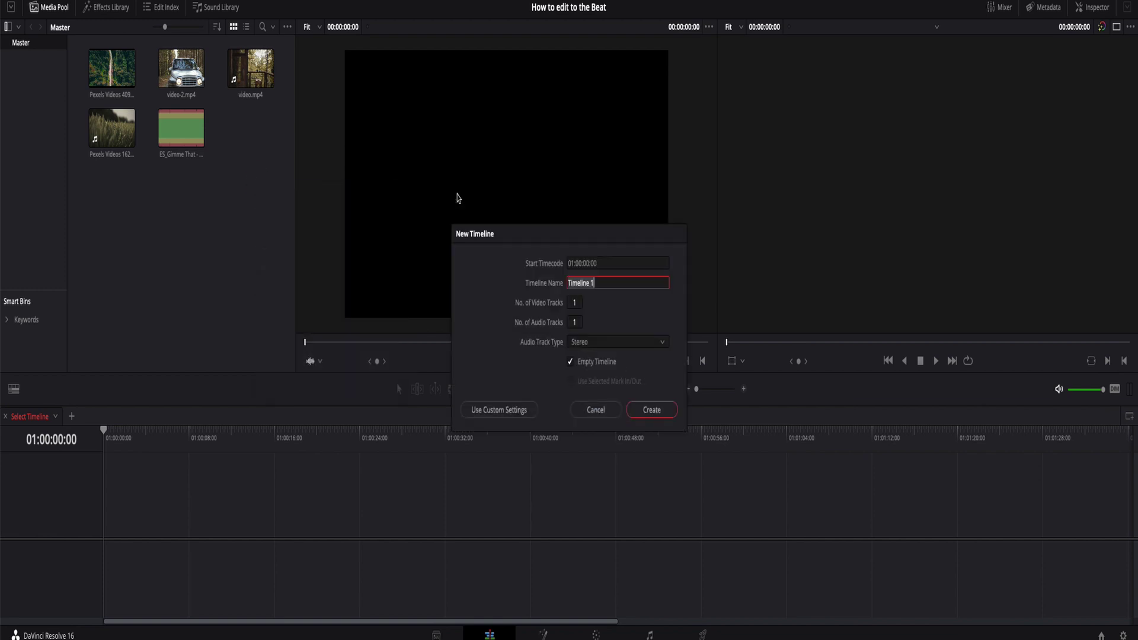
left_click(509, 410)
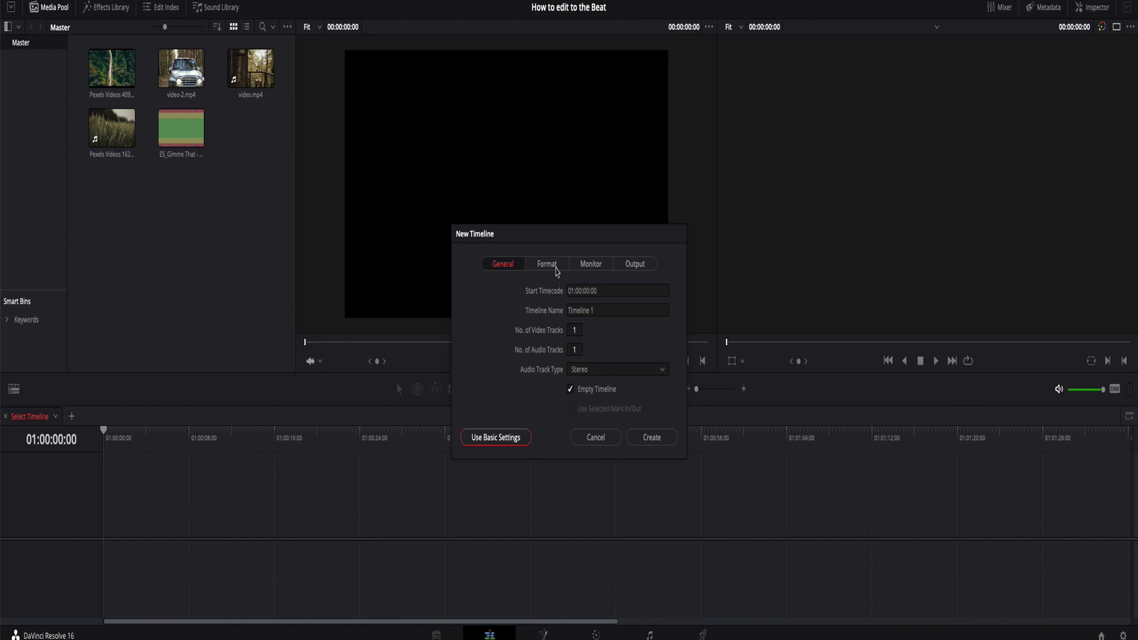
left_click(548, 264)
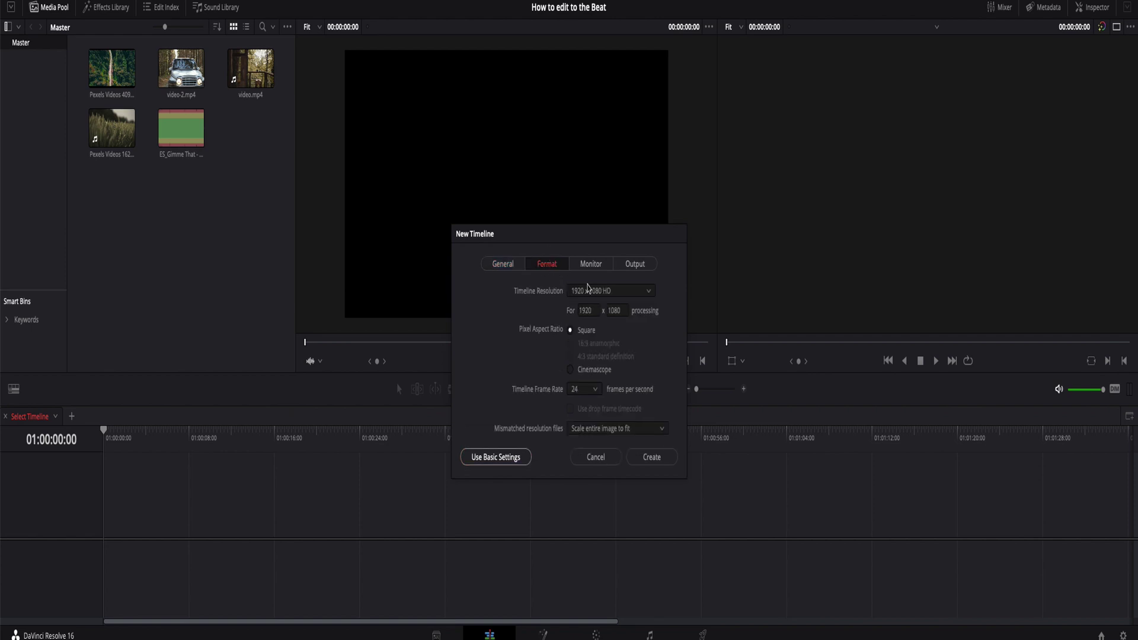
left_click(605, 293)
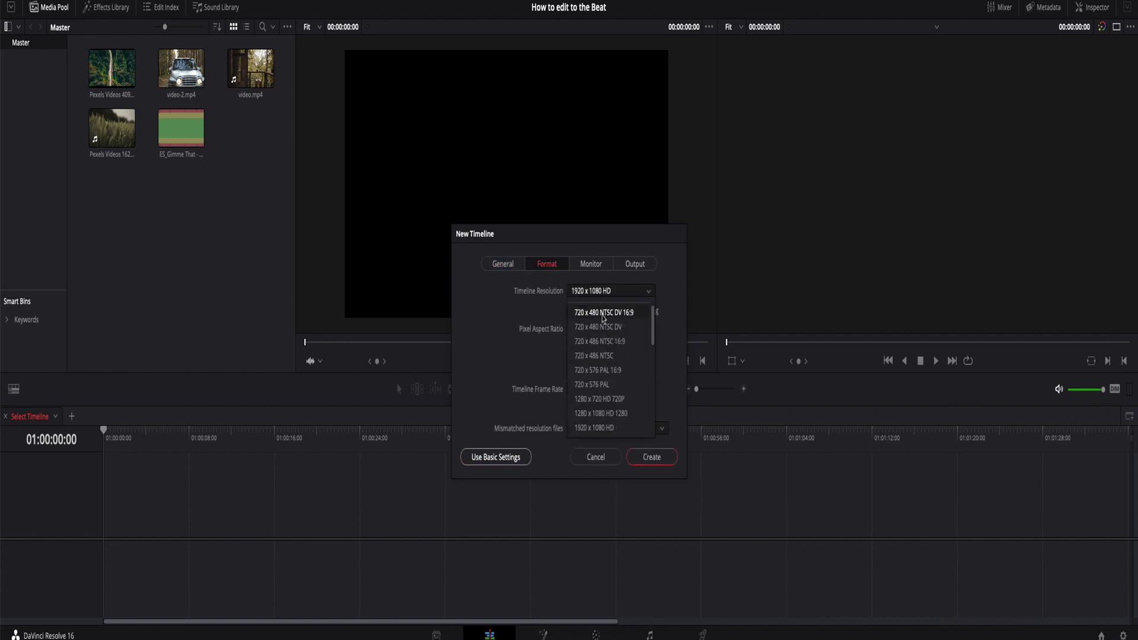
left_click(677, 379)
left_click(609, 456)
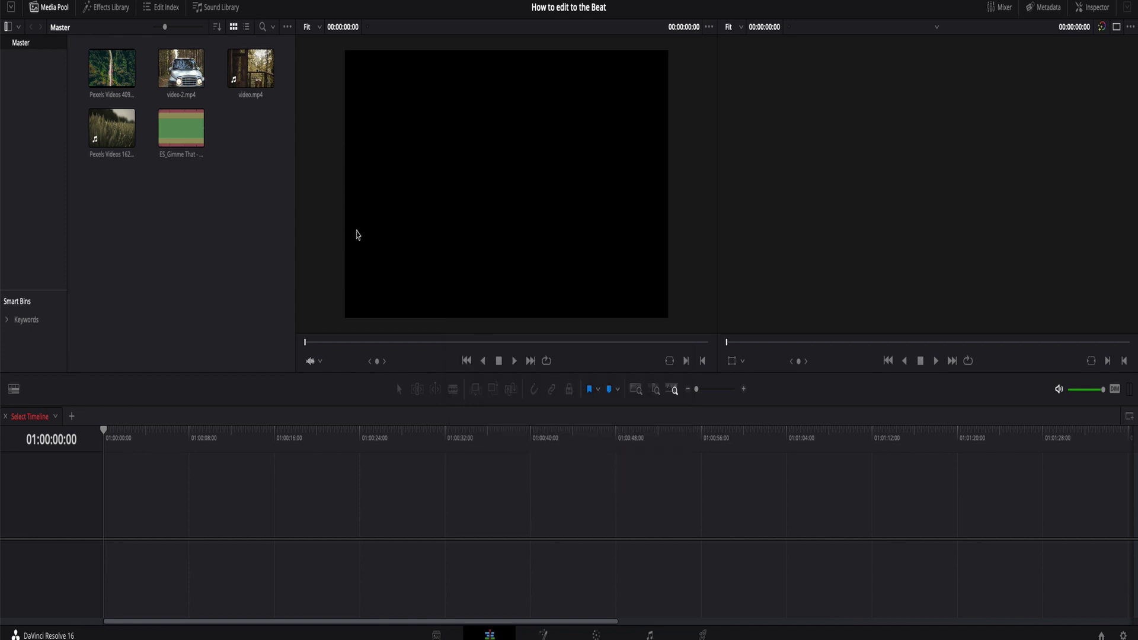
double_click(188, 145)
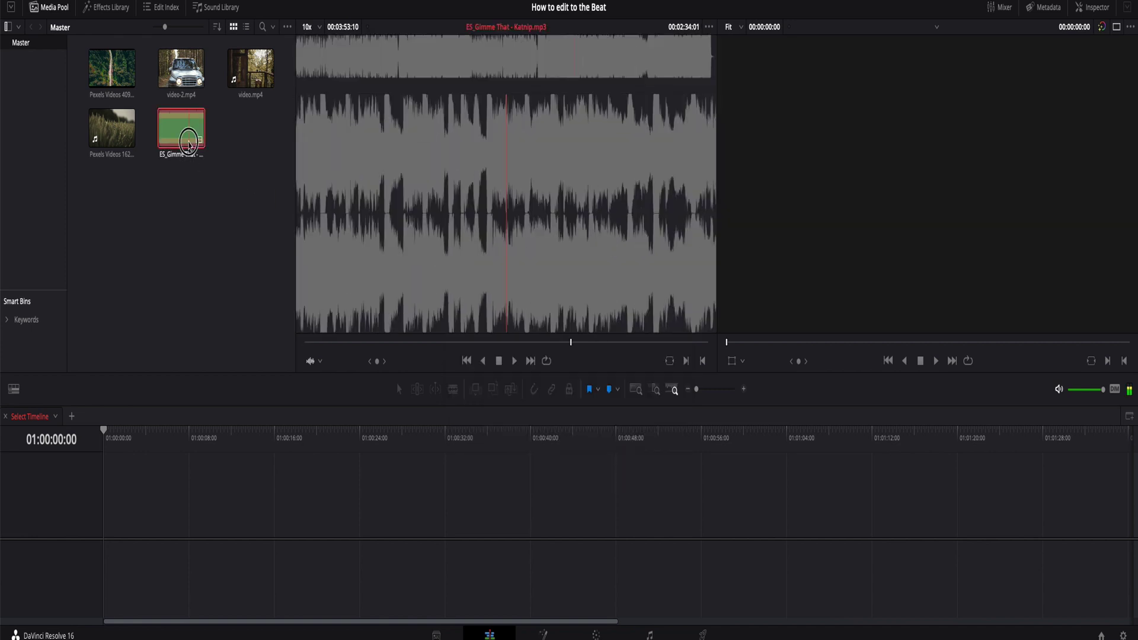
- Drag ES_Gimme That - Katnip.mp3 onto the empty timeline to create Timeline 1 with music on Audio 1
left_click_drag(189, 145, 106, 551)
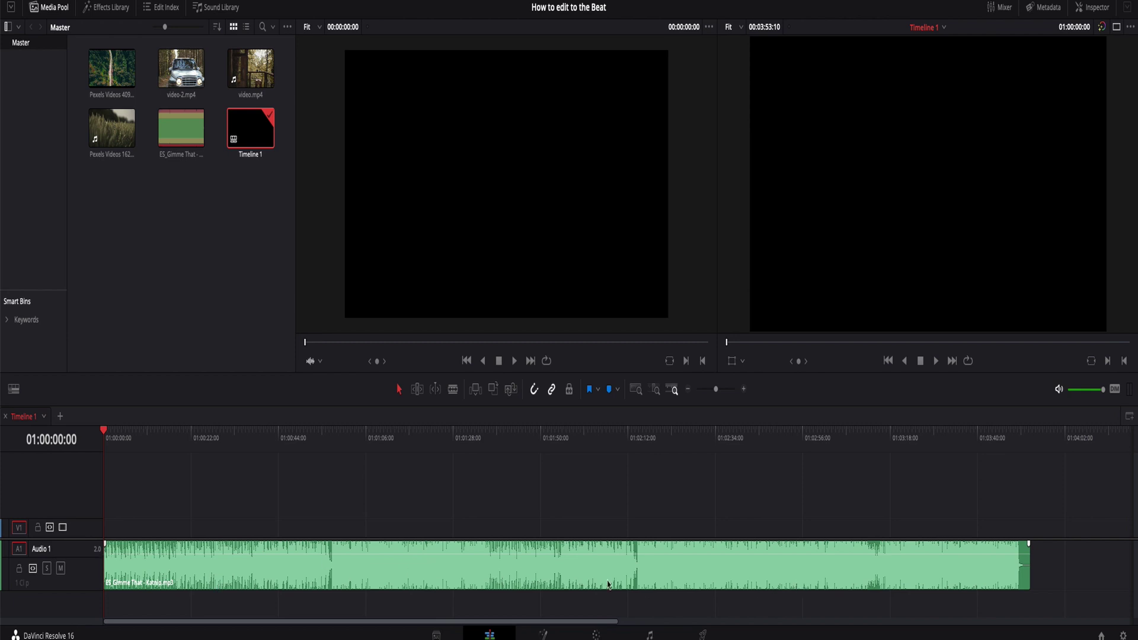
left_click(13, 390)
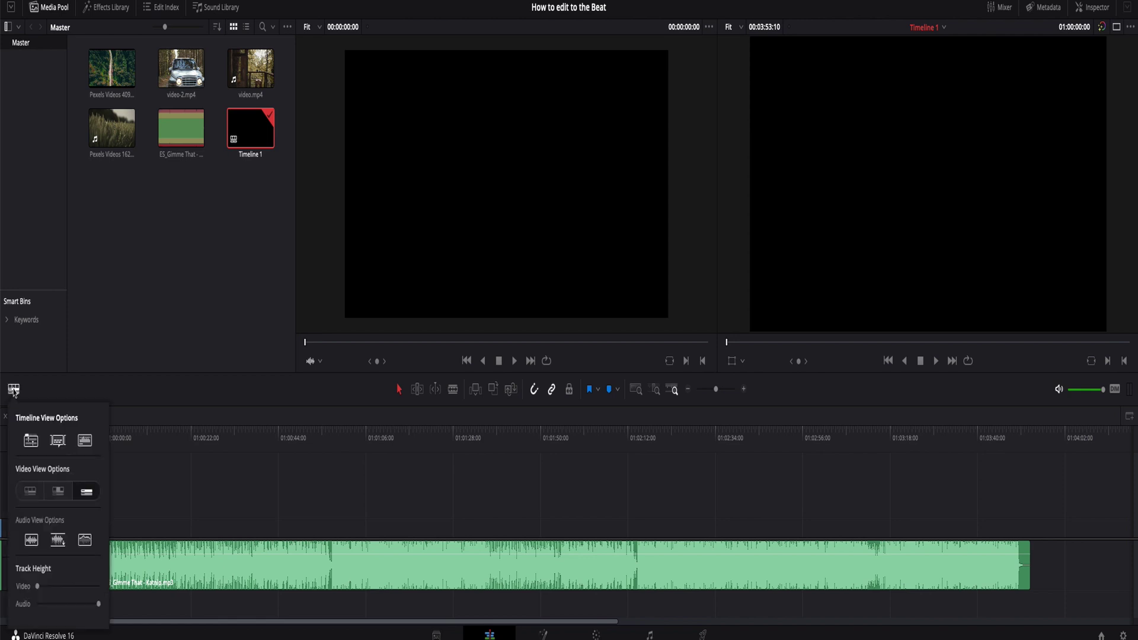
left_click(85, 443)
left_click(84, 445)
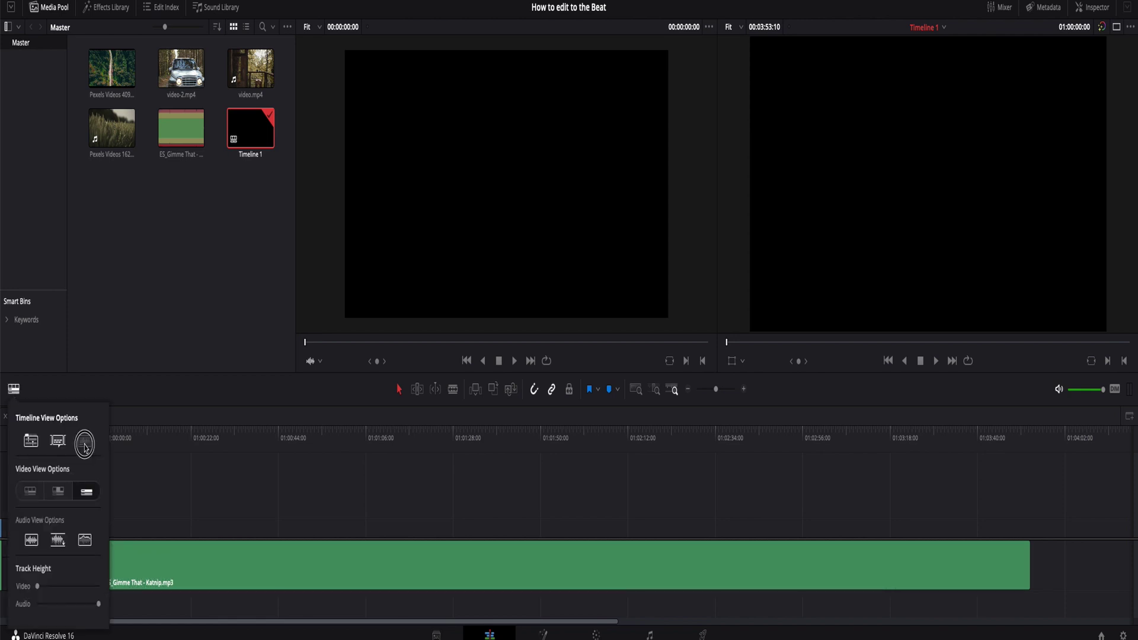
left_click(84, 445)
left_click(85, 445)
left_click(85, 444)
left_click(85, 445)
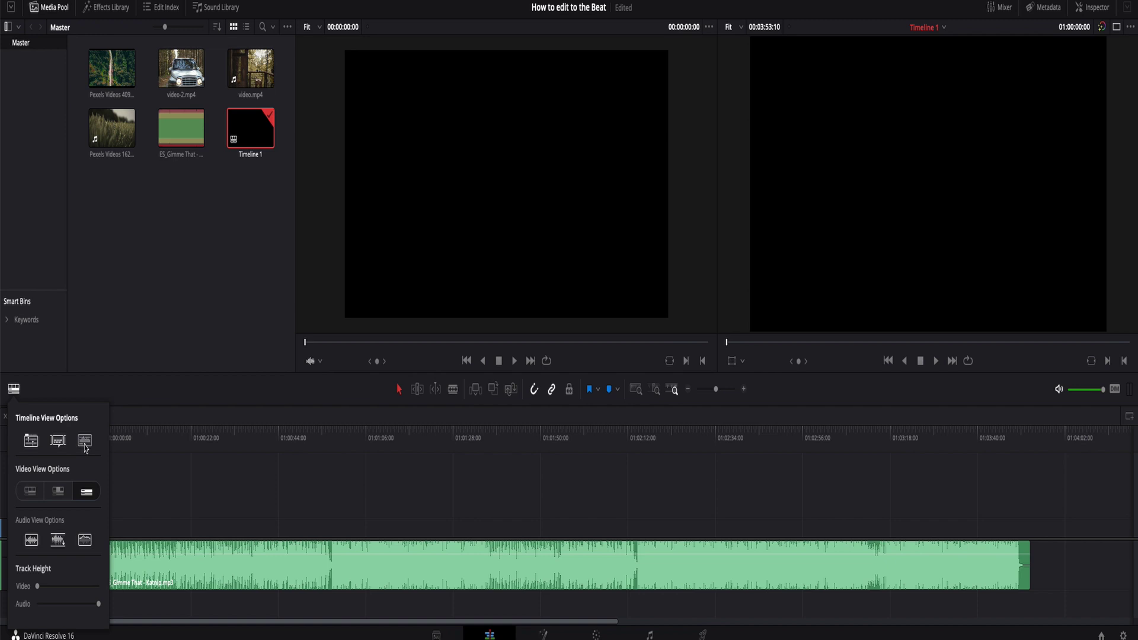
left_click(85, 445)
left_click(84, 445)
left_click(58, 540)
left_click(58, 540)
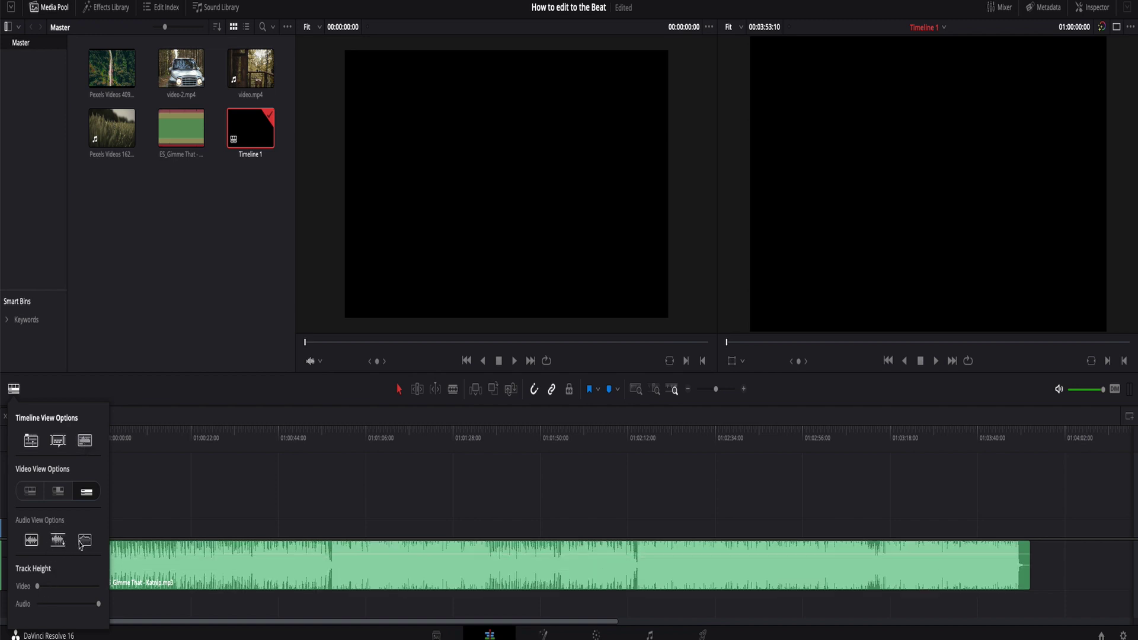
left_click(31, 541)
left_click(32, 541)
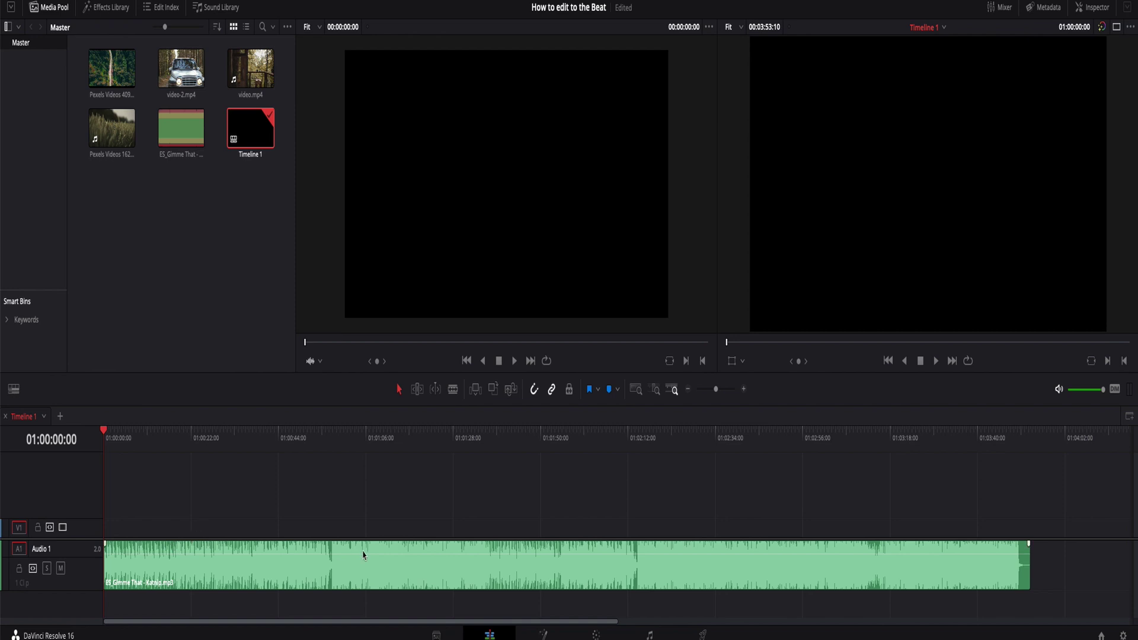
left_click_drag(365, 554, 364, 550)
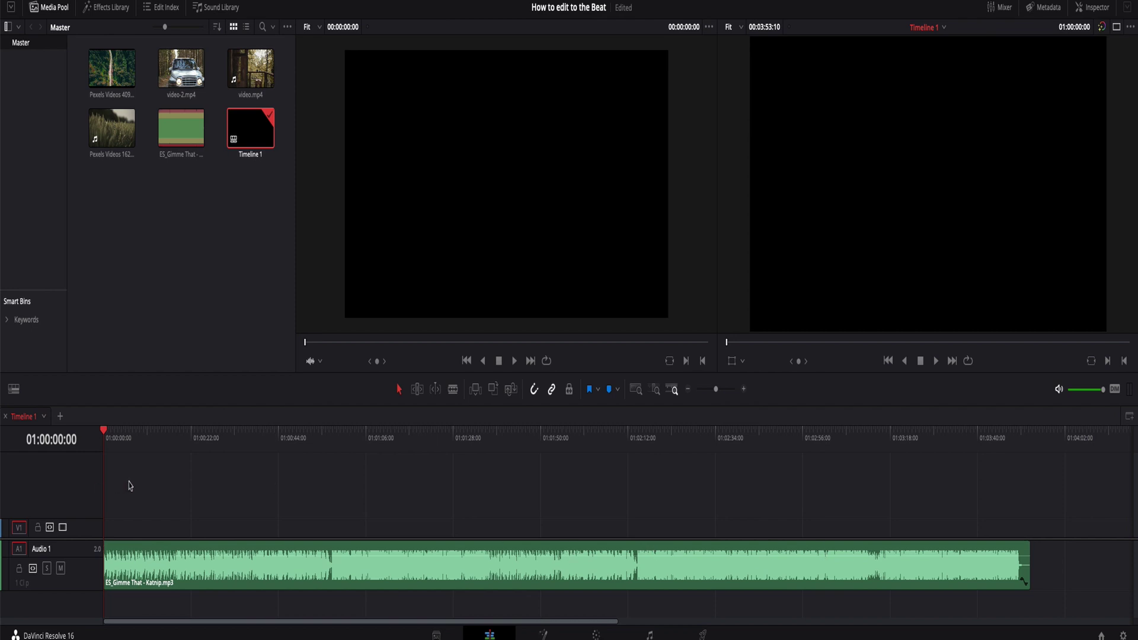
key("ctrl+s")
- Place an Adjustment Clip from the Effects toolbox onto V1
left_click(125, 8)
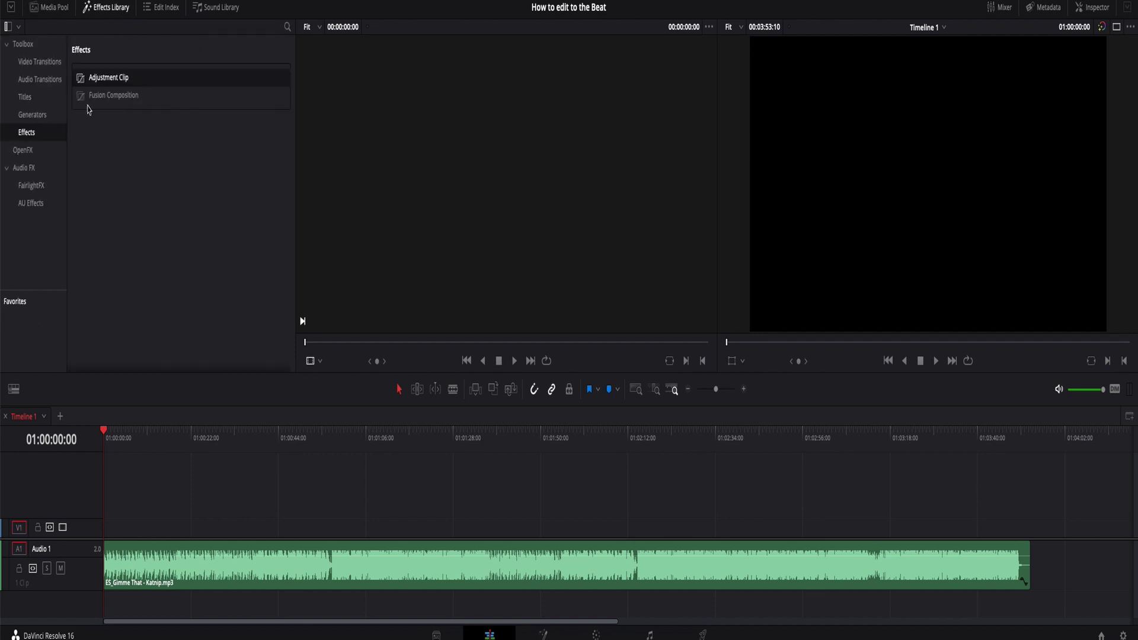
left_click_drag(99, 85, 1028, 527)
left_click(49, 7)
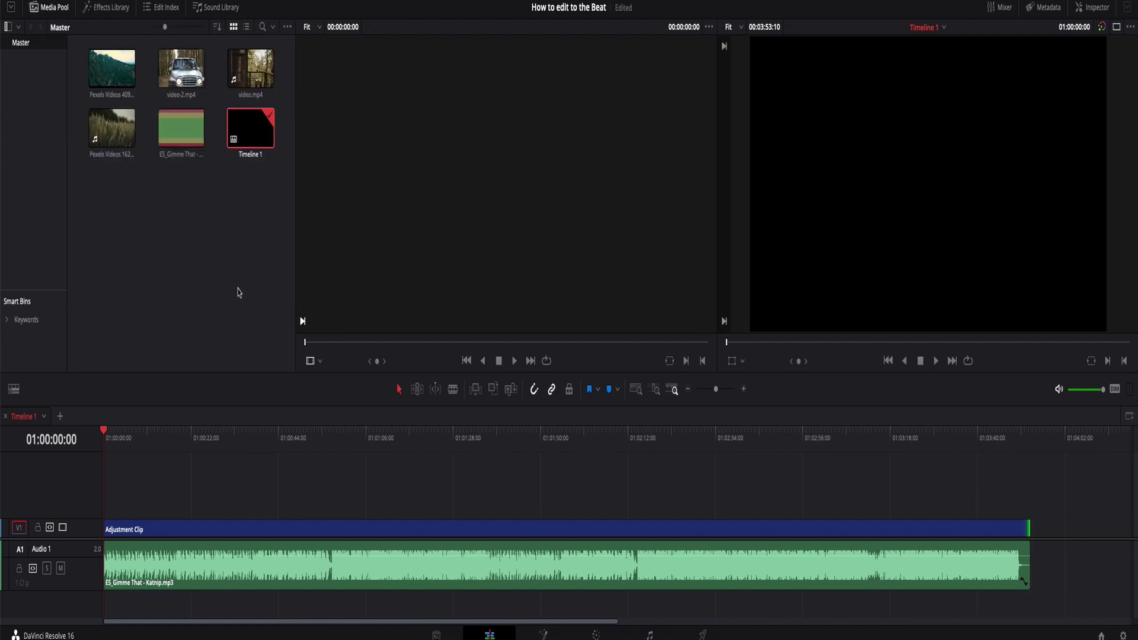
- Save the project and lock the Audio 1 music track
key("ctrl+s")
left_click(20, 569)
left_click(174, 554)
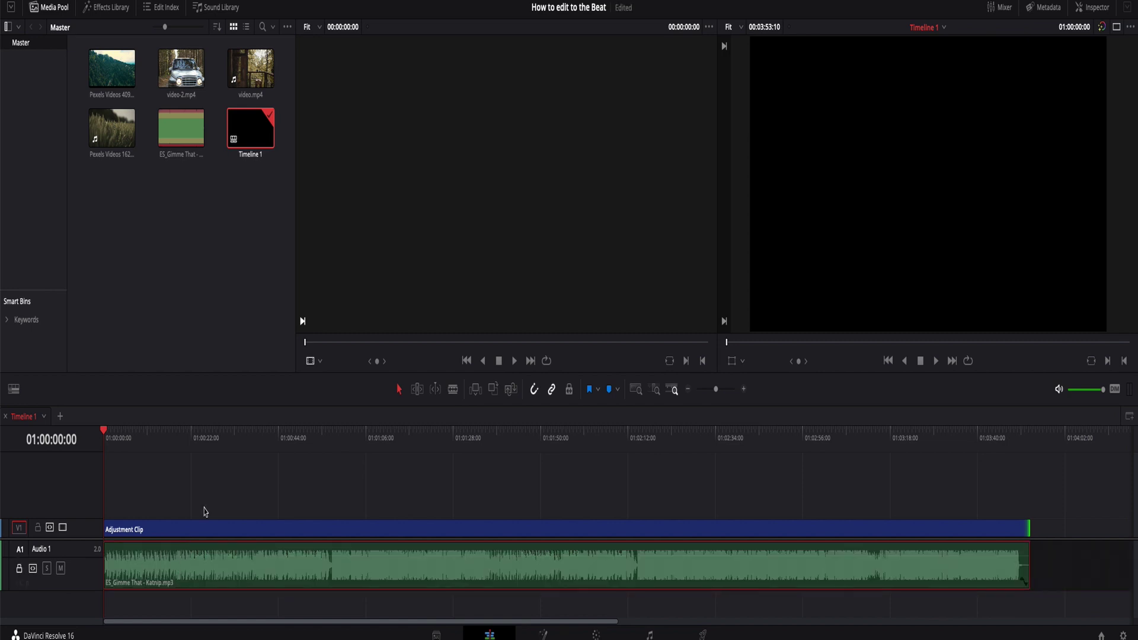
- Play the song from the start, cutting the Adjustment Clip on the beats up to 01:00:10:11, and save
left_click_drag(219, 441, 264, 445)
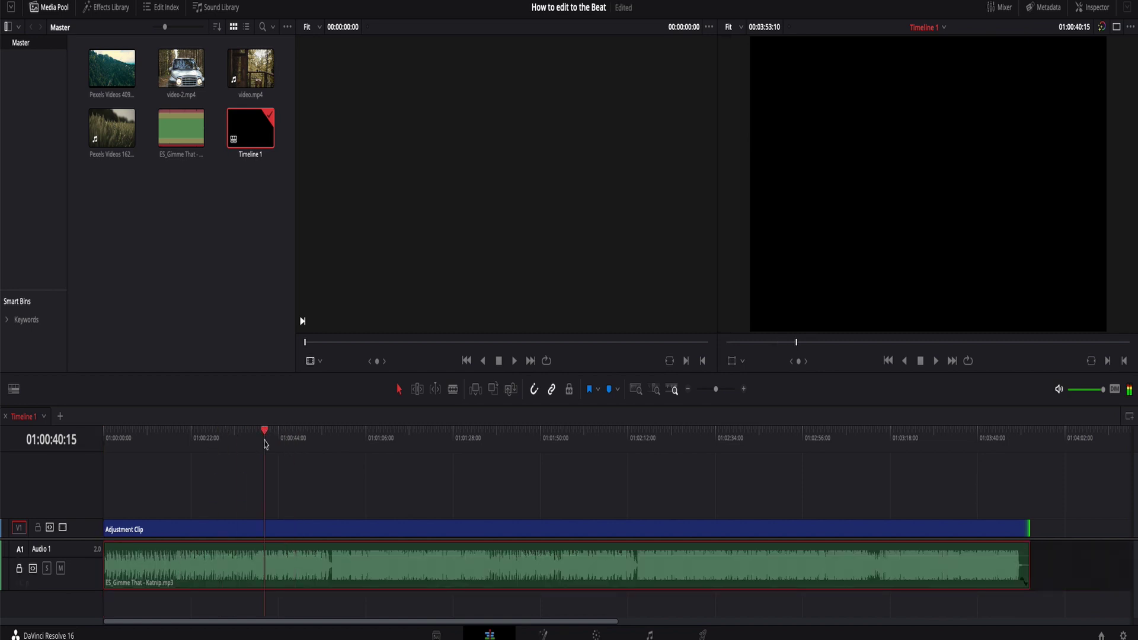
left_click(320, 444)
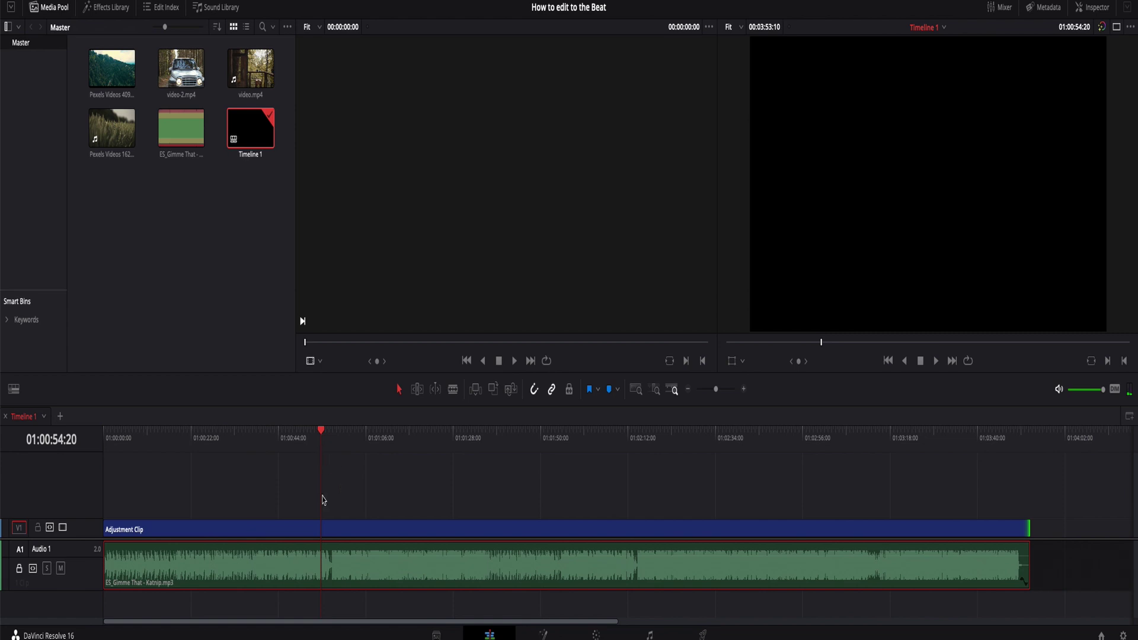
left_click(364, 495)
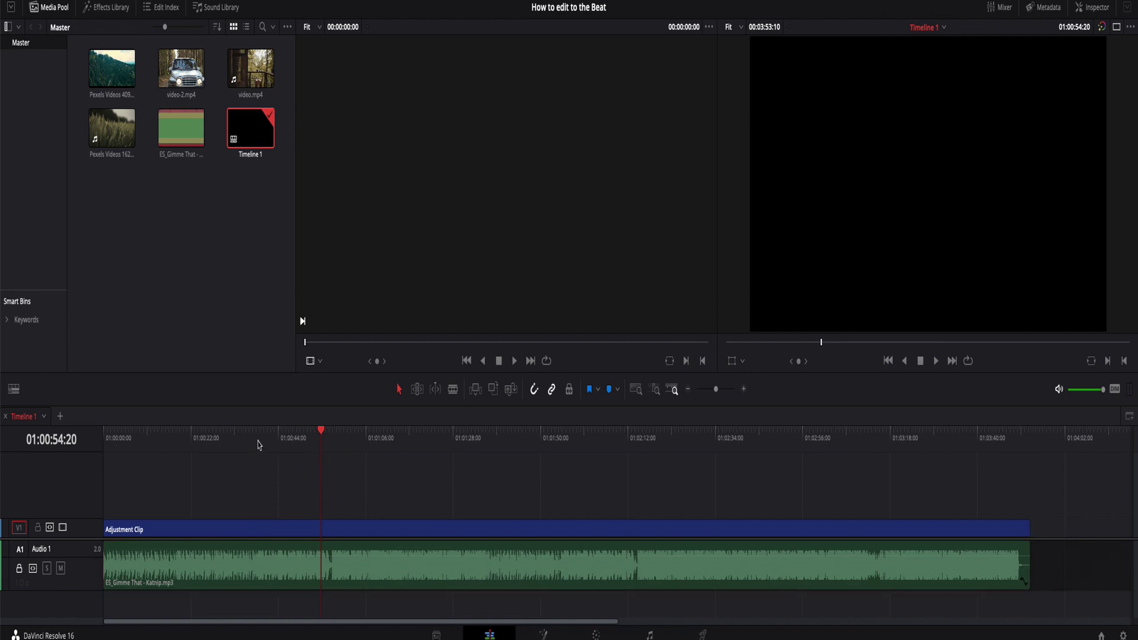
left_click_drag(259, 444, 100, 442)
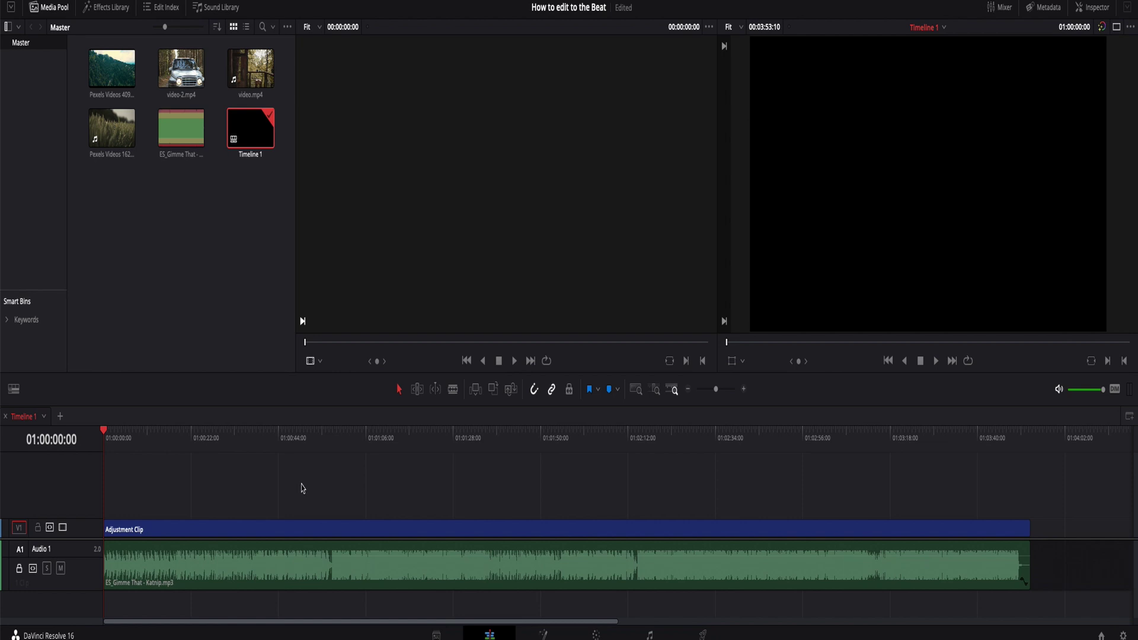
key("space")
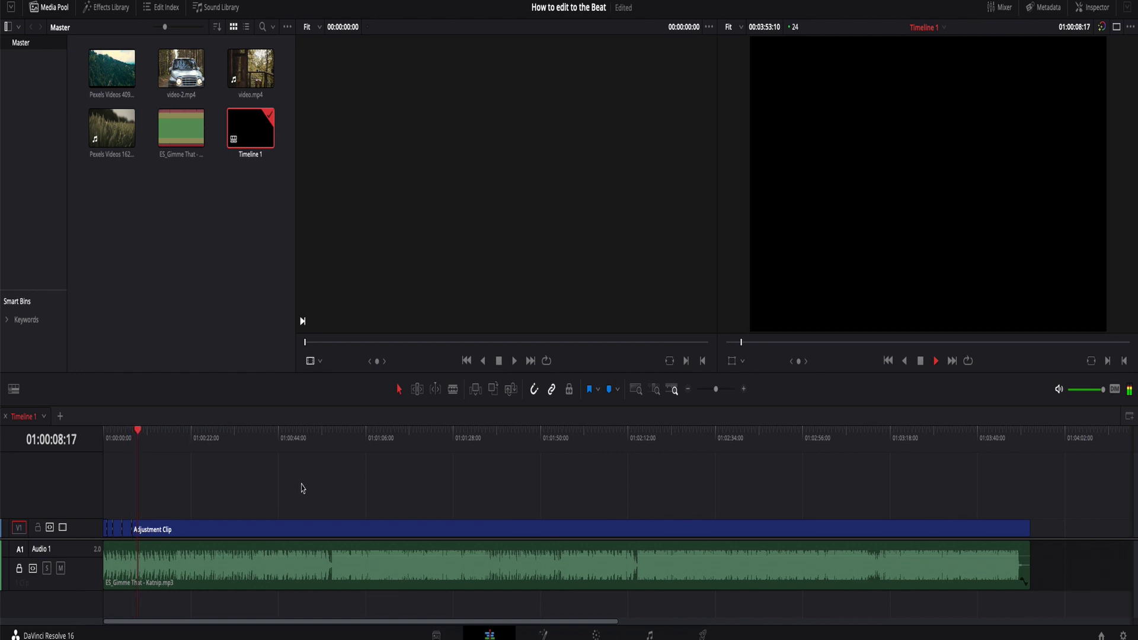
key("space")
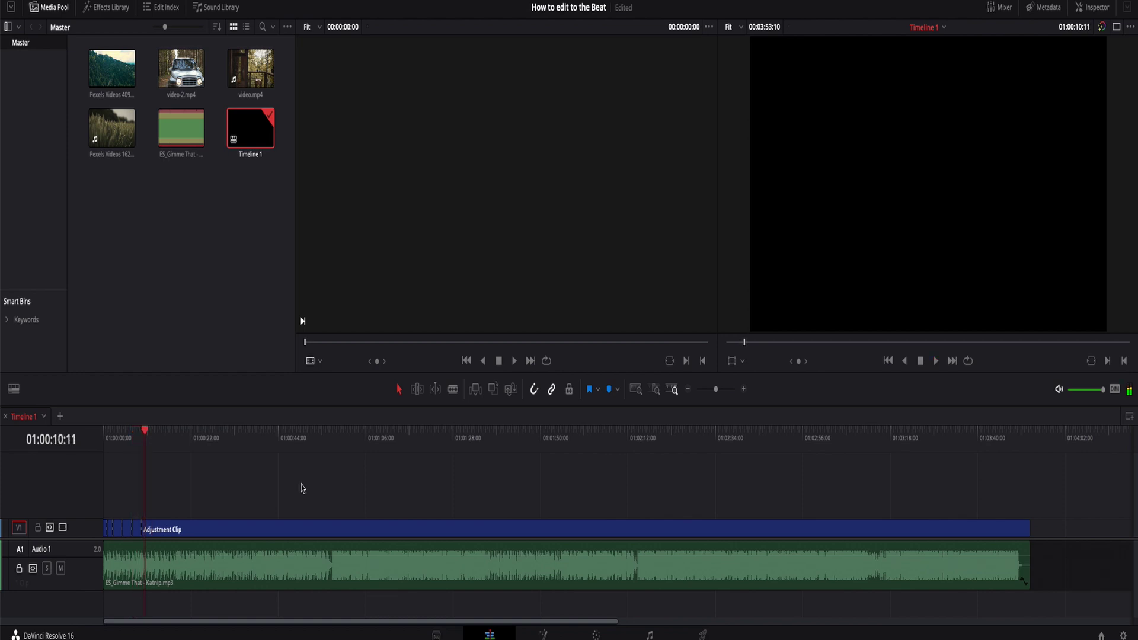
scroll(279, 492, "right", 5)
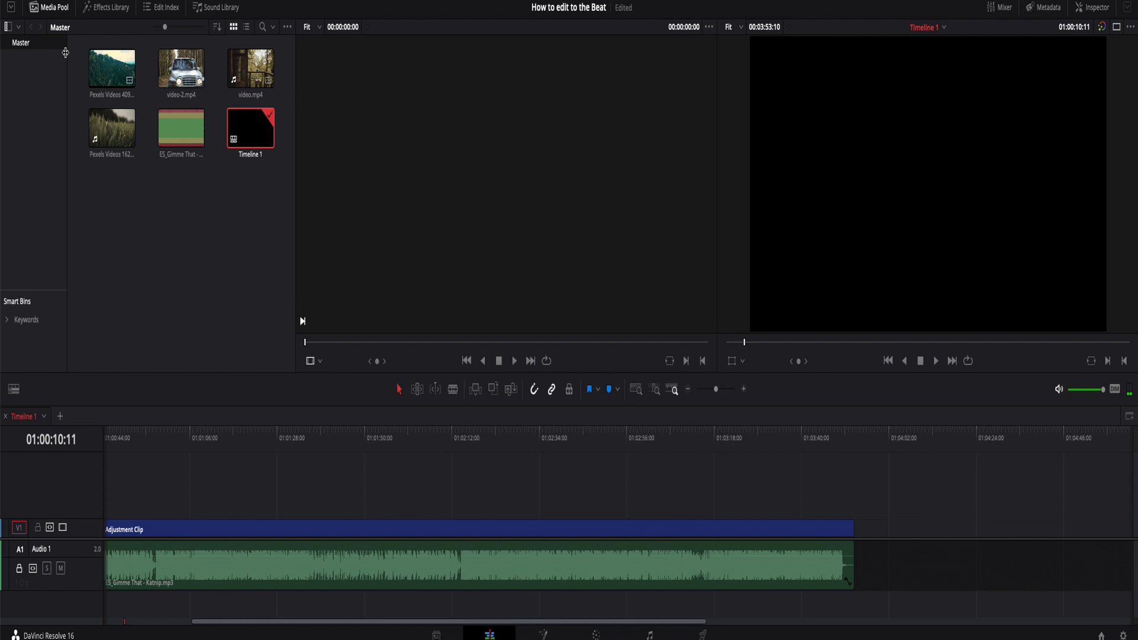
scroll(391, 497, "left", 5)
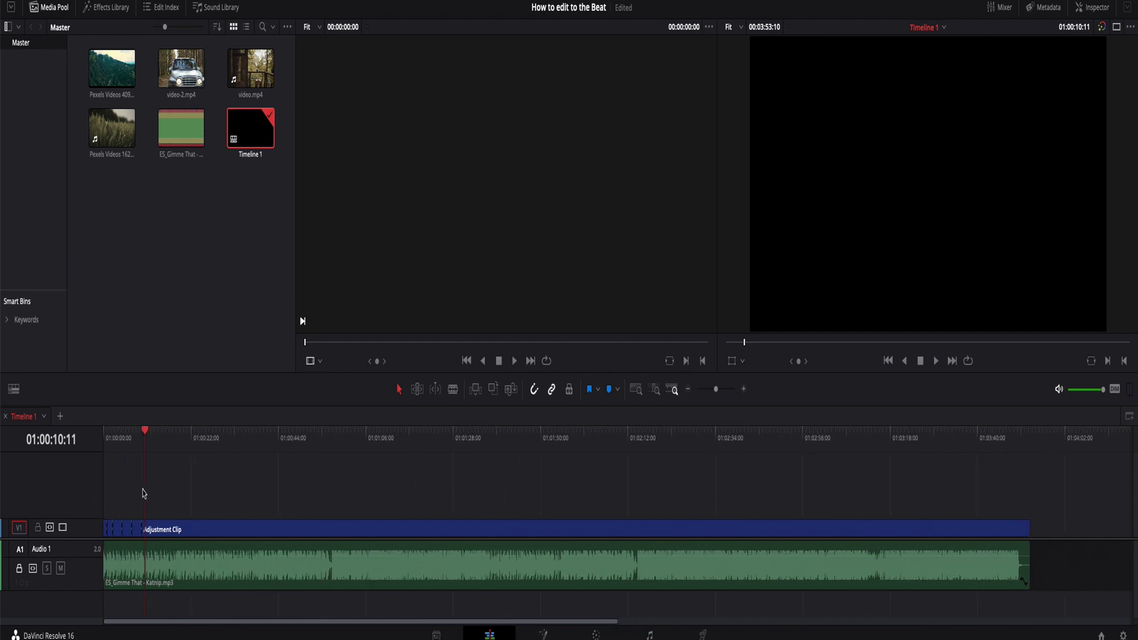
key("ctrl+s")
- Zoom the timeline in to inspect the beat cuts on V1
left_click_drag(716, 396, 719, 395)
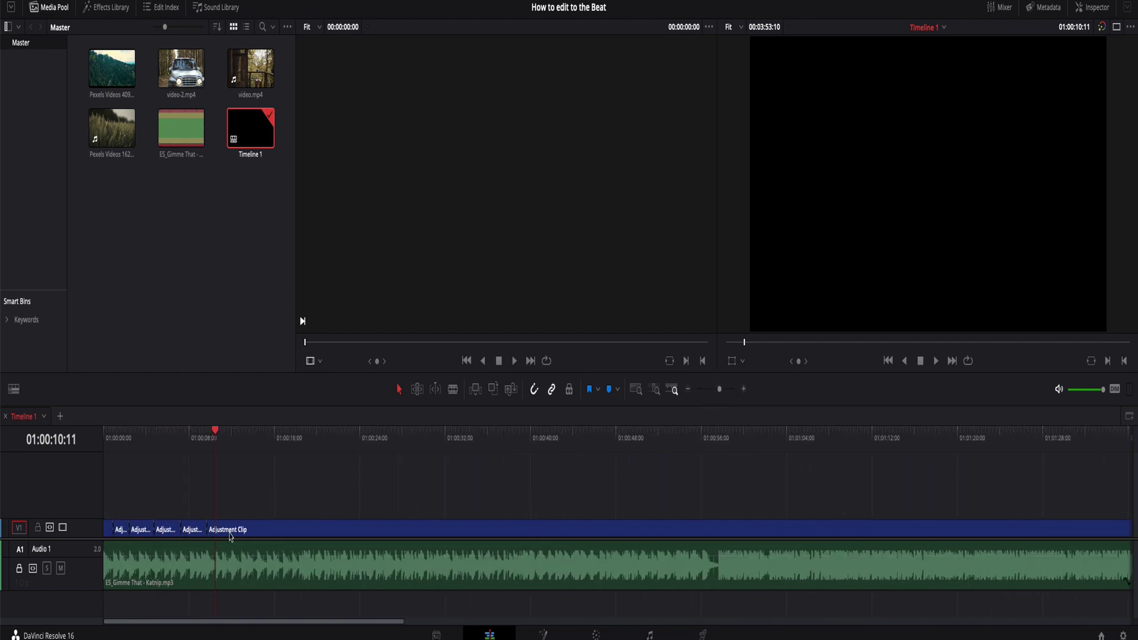
left_click(744, 389)
left_click(743, 389)
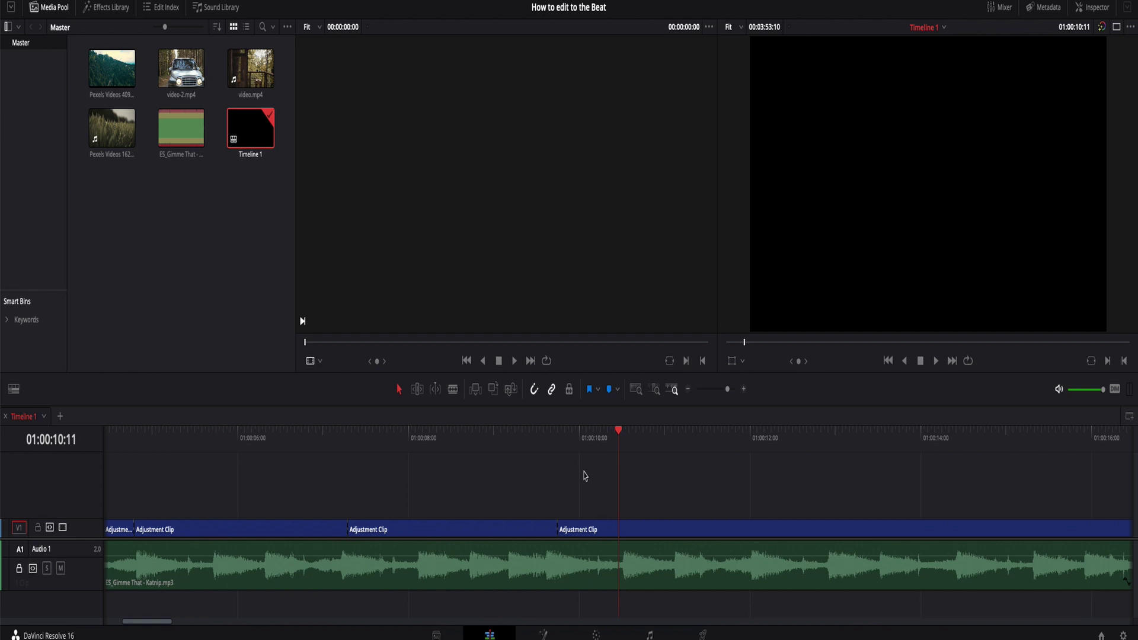
scroll(549, 496, "left", 5)
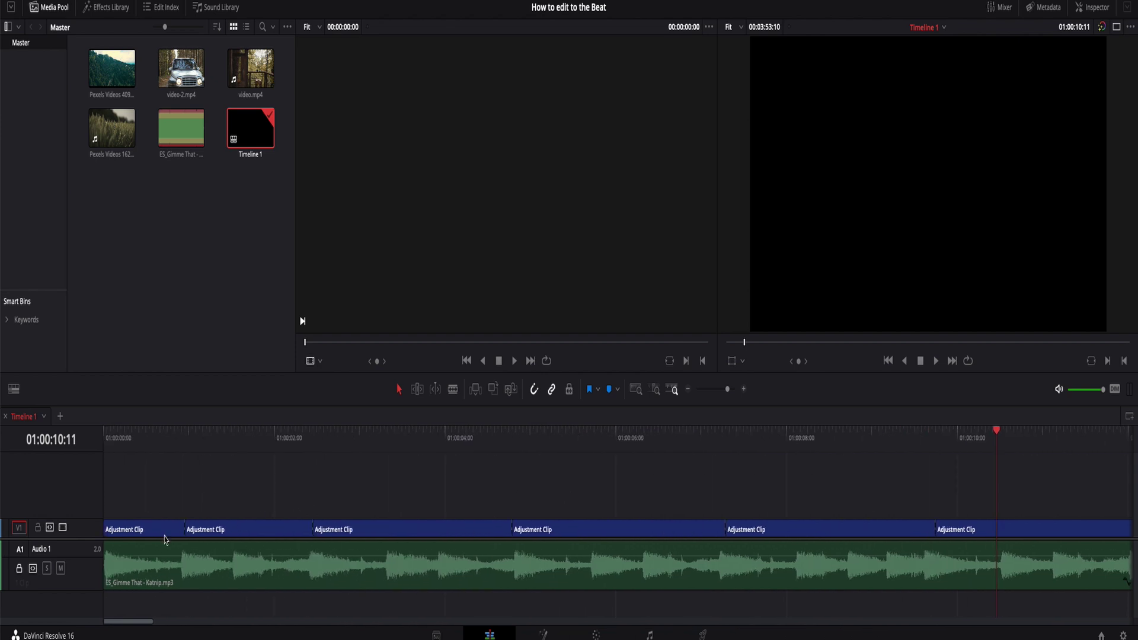
left_click(688, 391)
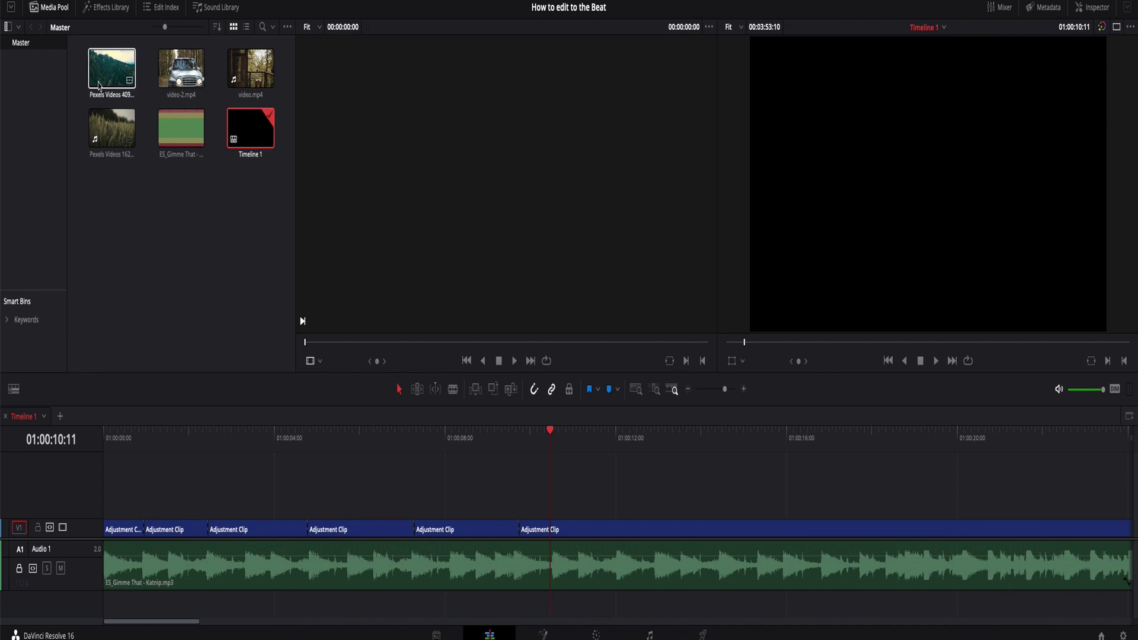
- Mark an in point on Pexels Videos 4098 and an in/out range on the video-2.mp4 car shot
left_click(118, 76)
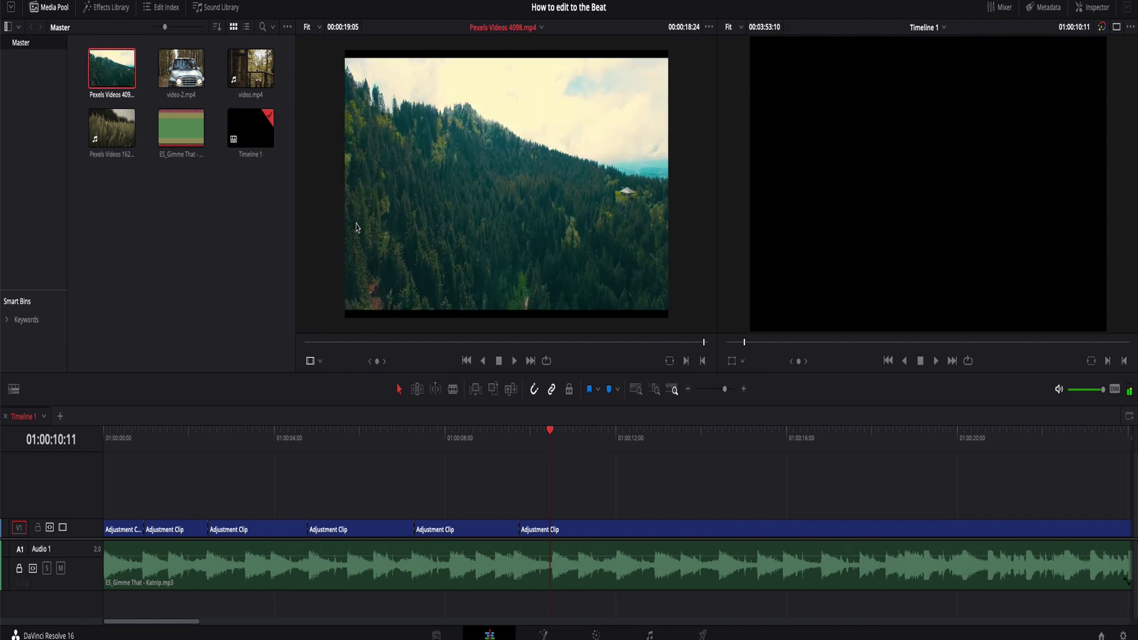
mouse_move(402, 342)
left_mouse_down()
mouse_move(350, 342)
mouse_move(666, 350)
mouse_move(343, 340)
mouse_move(413, 343)
mouse_move(397, 343)
left_mouse_up()
key("i")
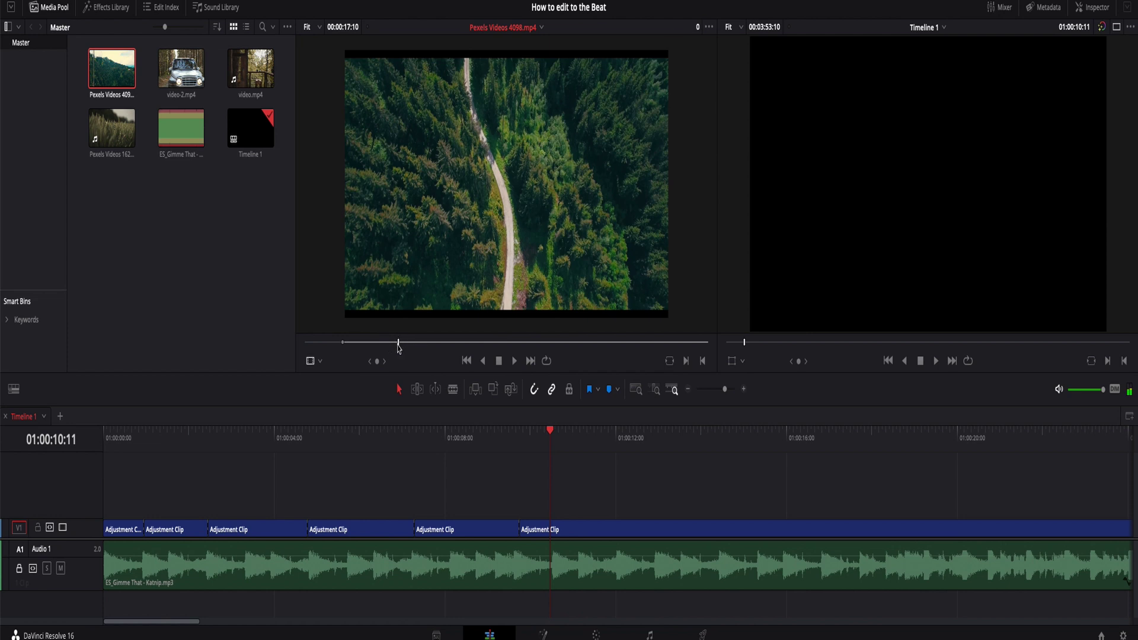
left_click(182, 68)
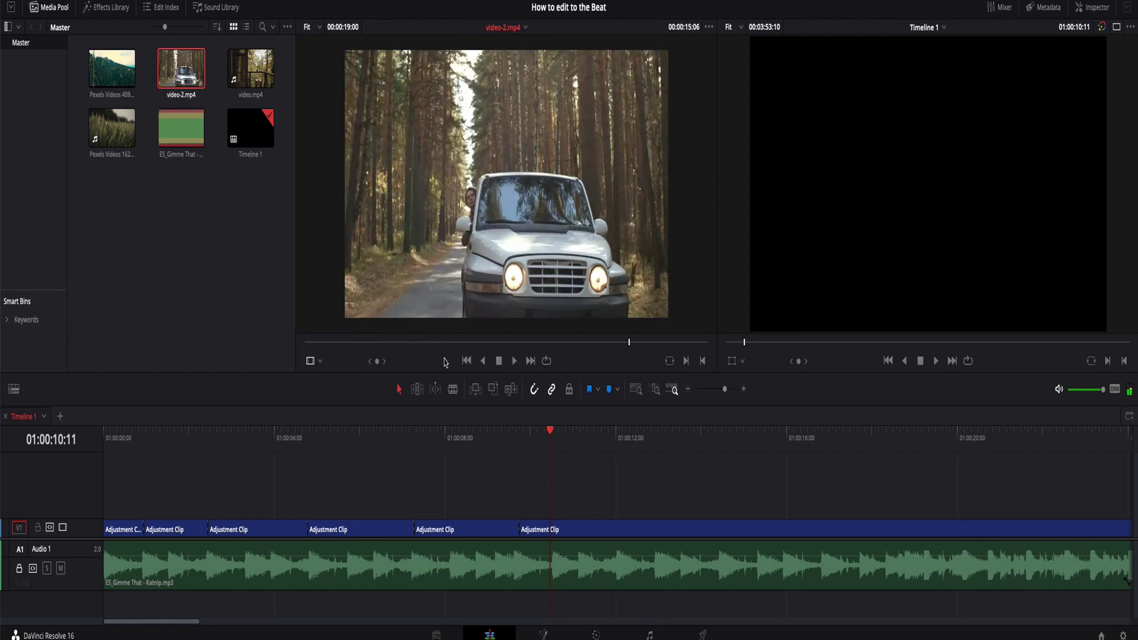
left_click_drag(457, 342, 553, 343)
key("i")
key("o")
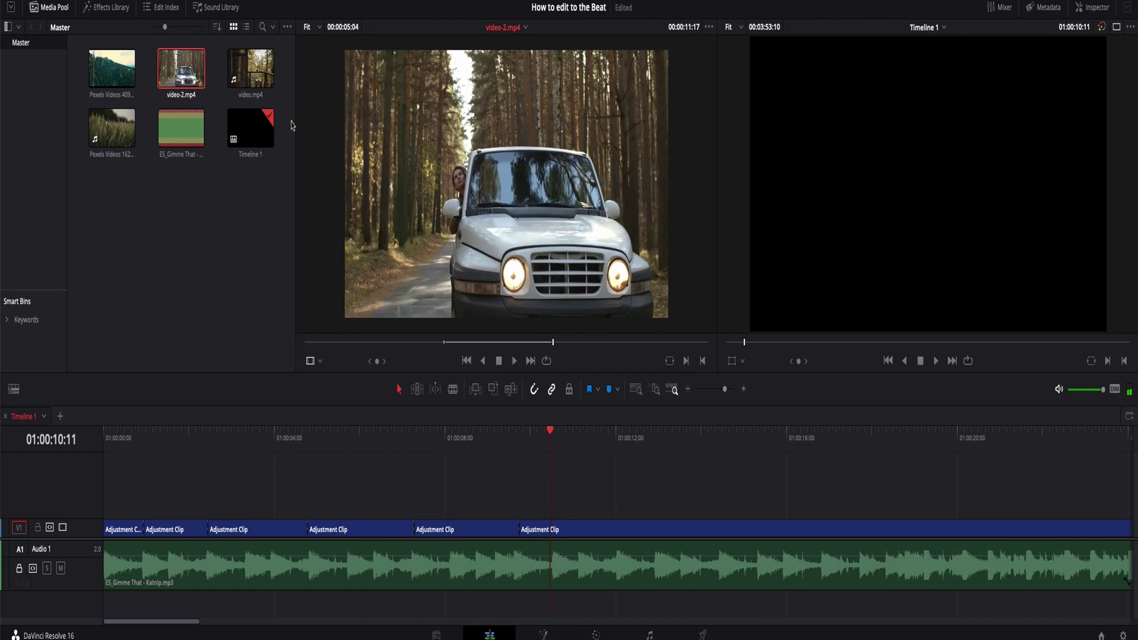
- Mark in/out ranges on video.mp4 and the Pexels Videos 1620050.mp4 wheat clip
left_click(251, 68)
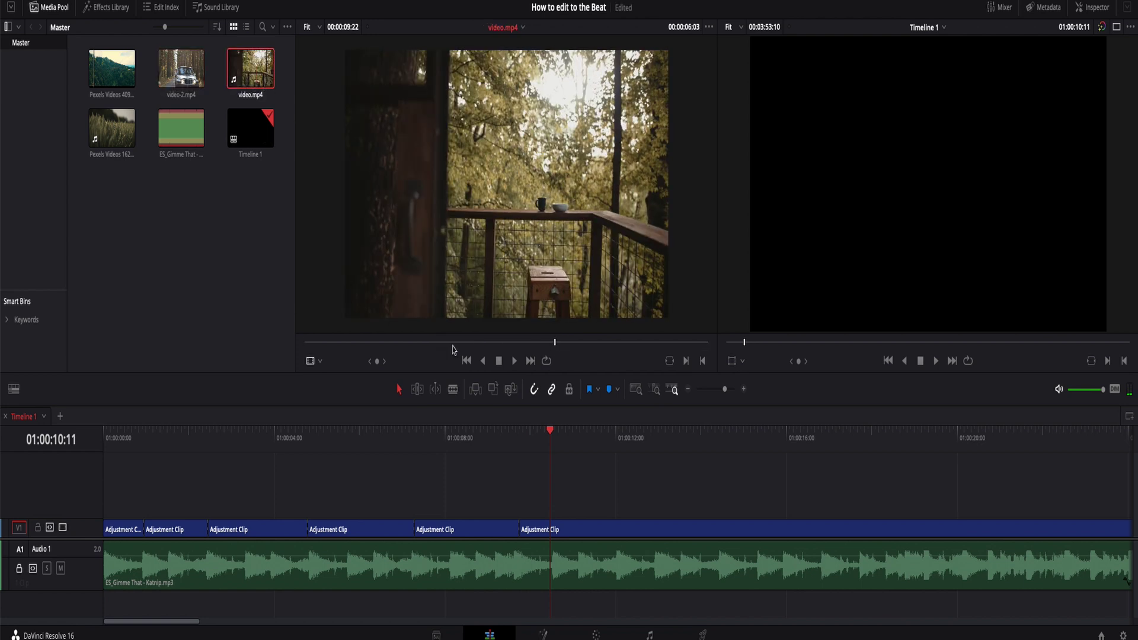
left_click_drag(453, 350, 558, 348)
key("i")
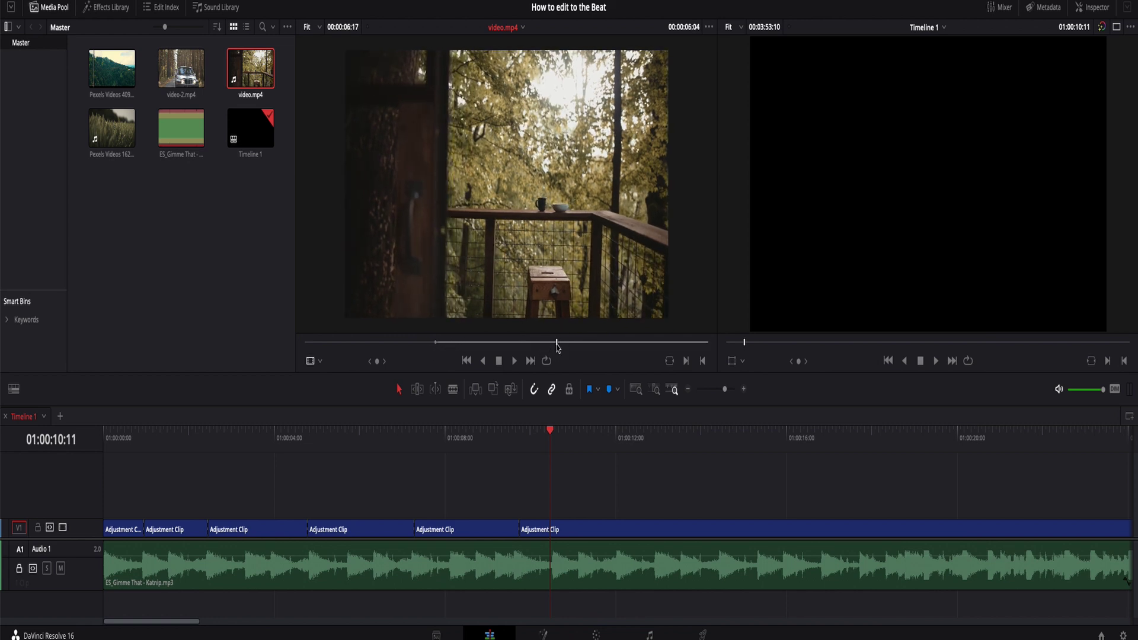
key("o")
double_click(121, 138)
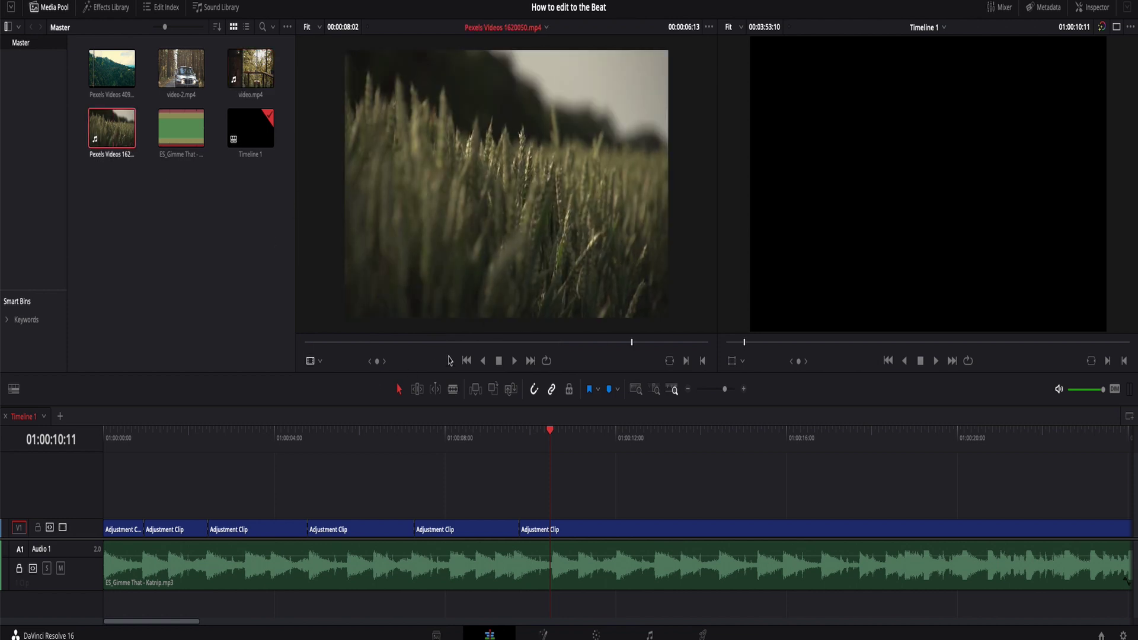
left_click(463, 342)
key("i")
left_click_drag(462, 342, 580, 346)
key("o")
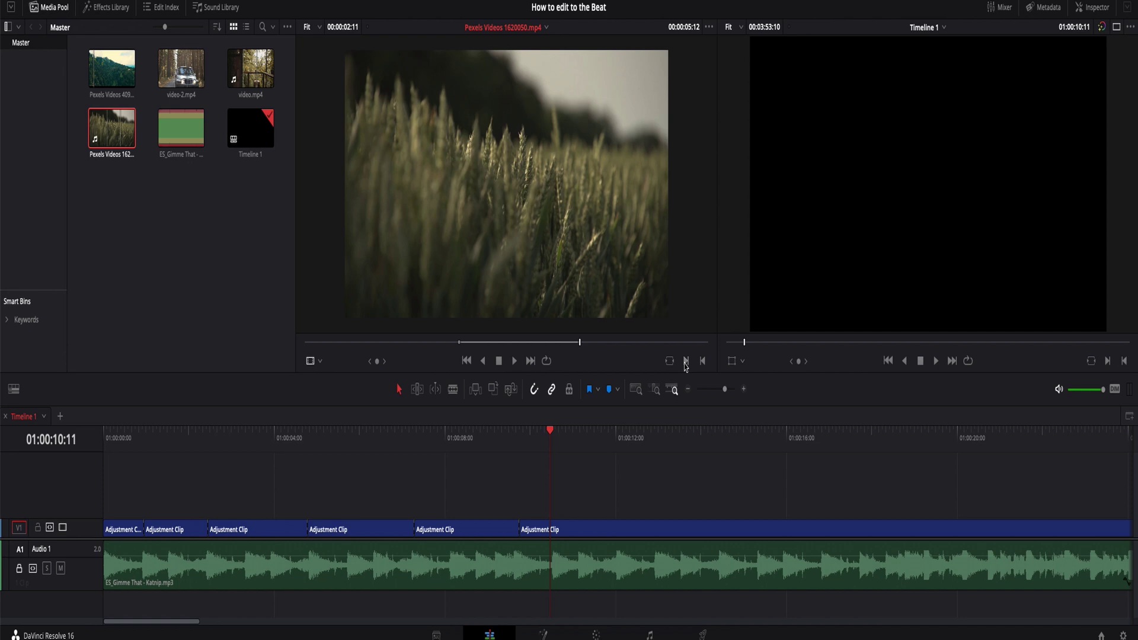
- Replace the first V1 piece with video-2.mp4 via Replace Clip and review the new shot
double_click(96, 85)
left_click_drag(552, 446, 136, 467)
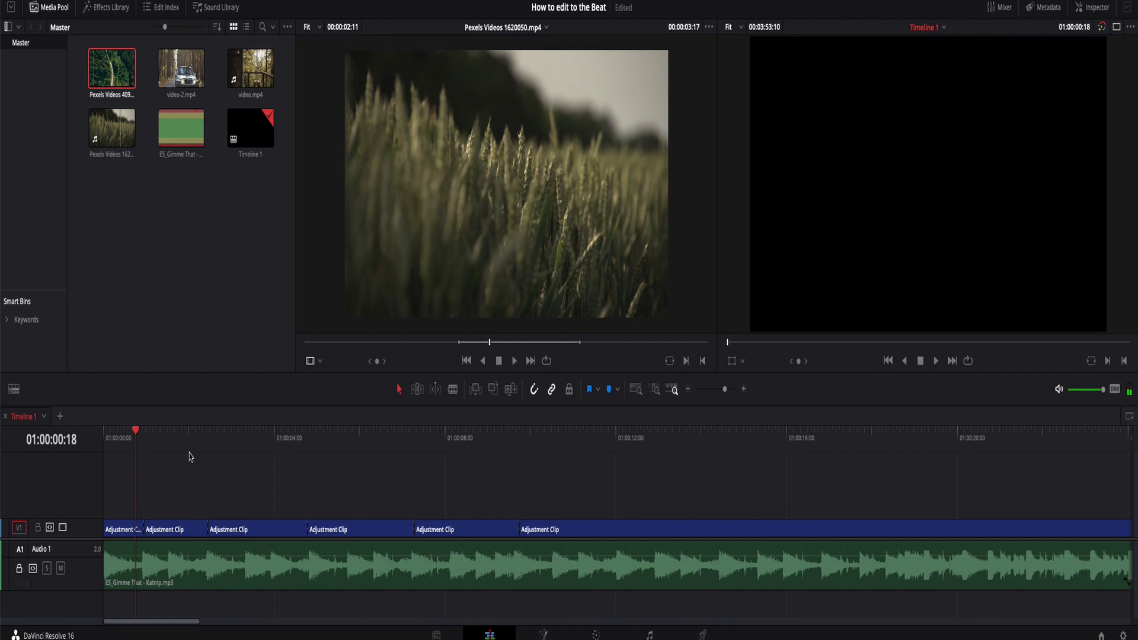
left_click_drag(198, 446, 121, 450)
left_click(191, 76)
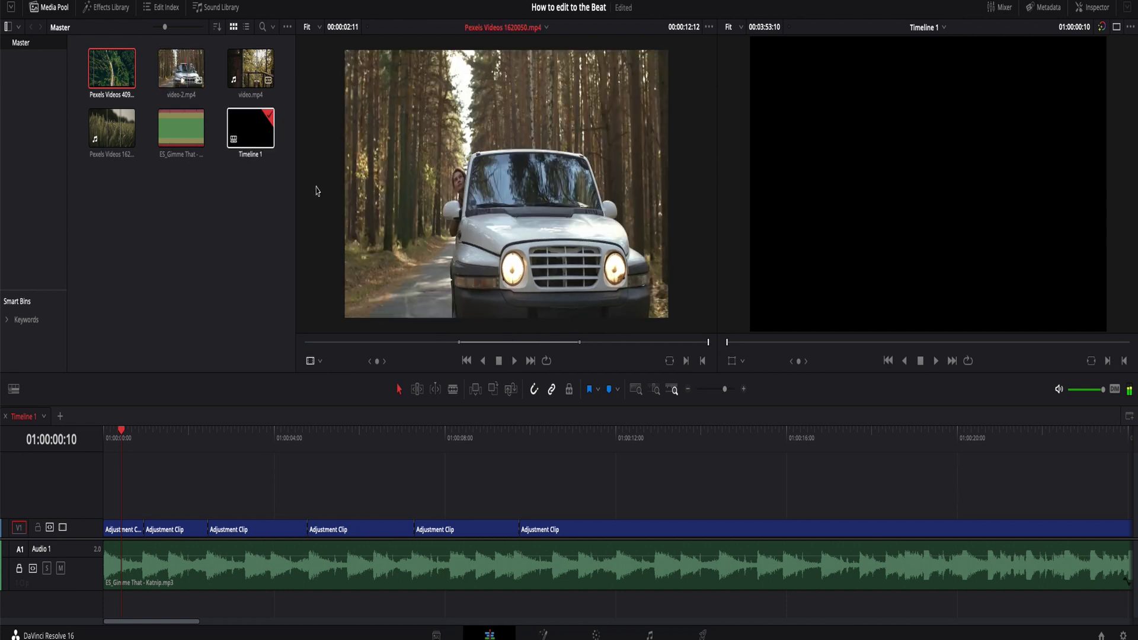
left_click(181, 65)
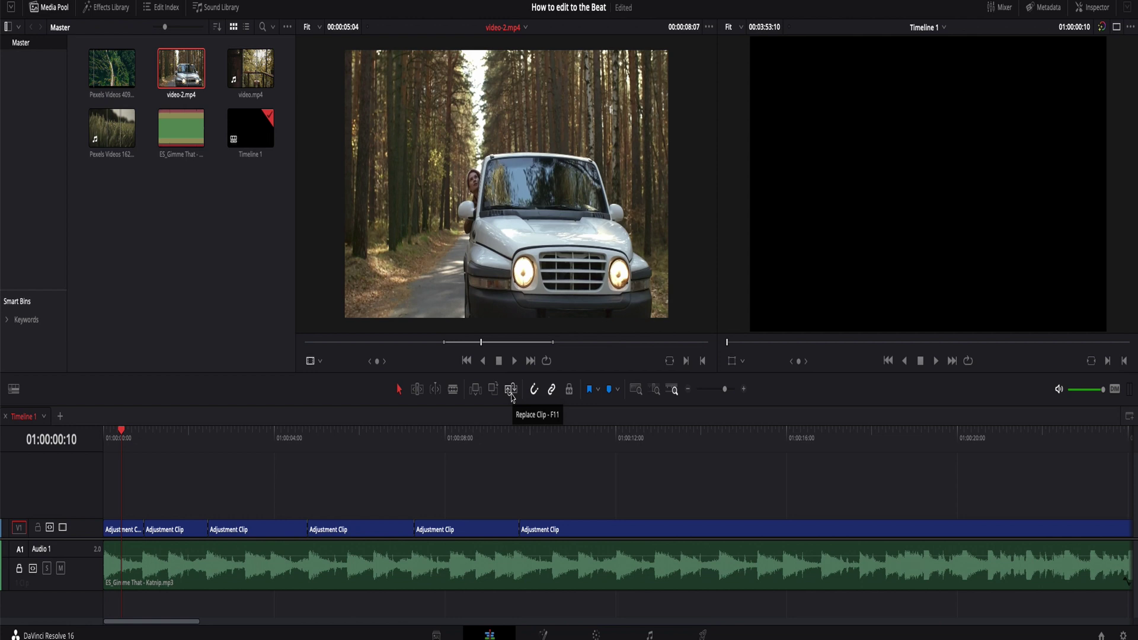
left_click(512, 396)
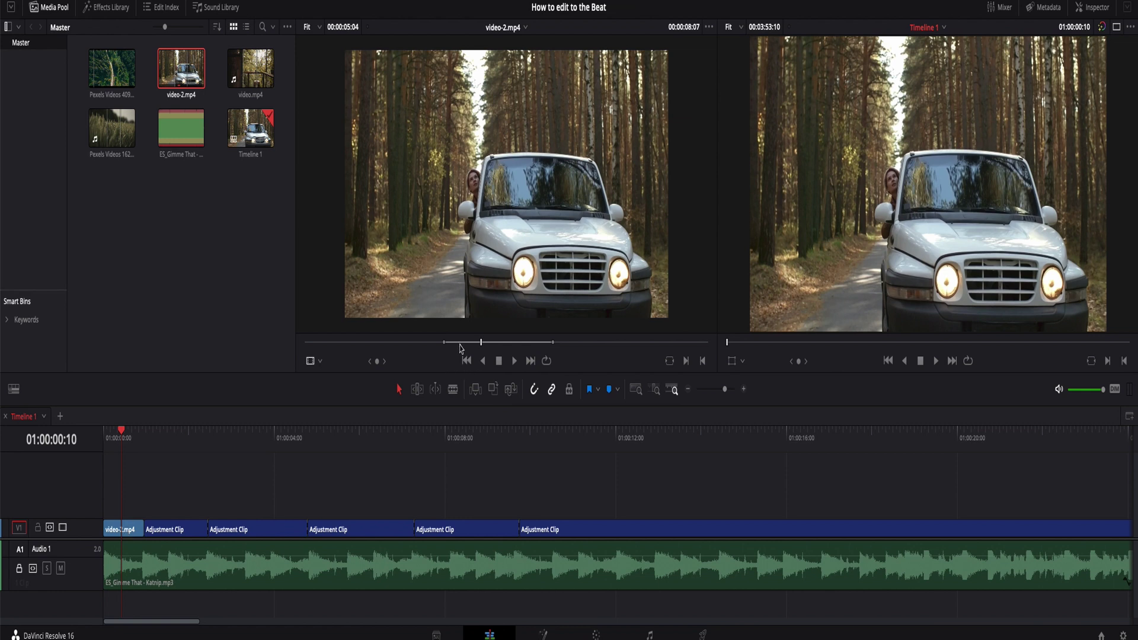
left_click_drag(456, 346, 490, 342)
left_click_drag(114, 433, 186, 439)
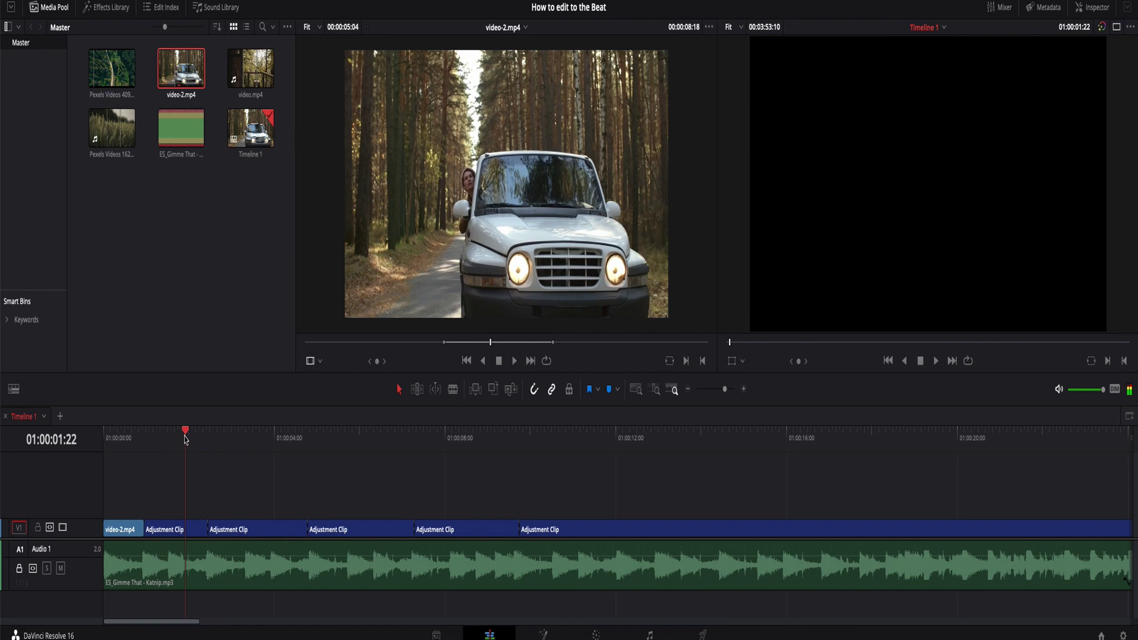
- Put the Pexels Videos 4098 forest clip into the second V1 segment
left_click(176, 437)
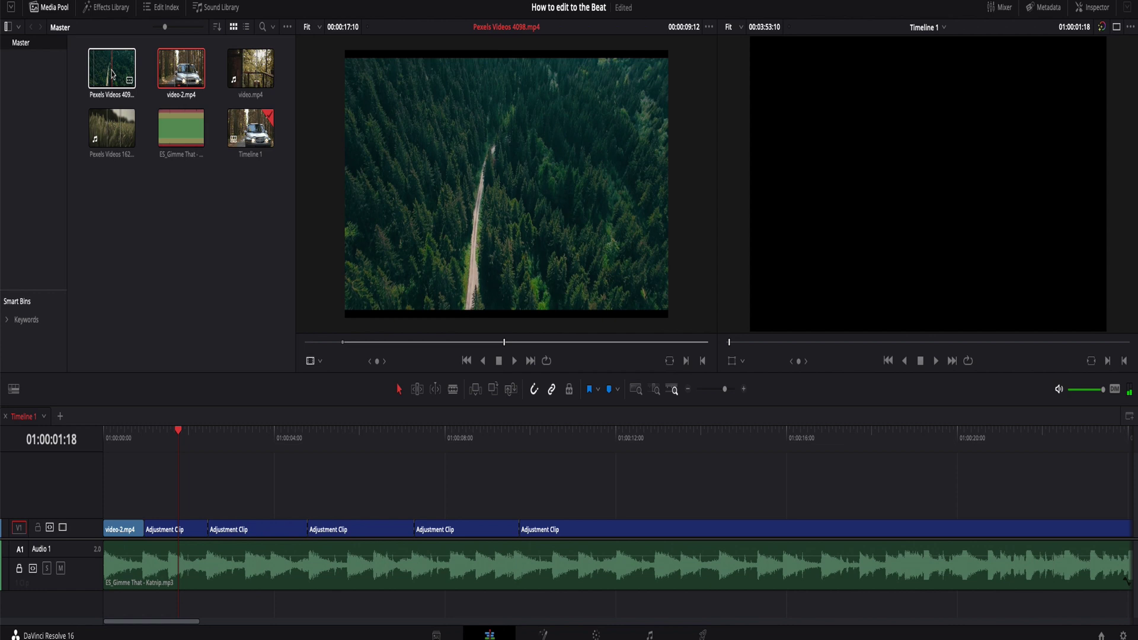
left_click(112, 74)
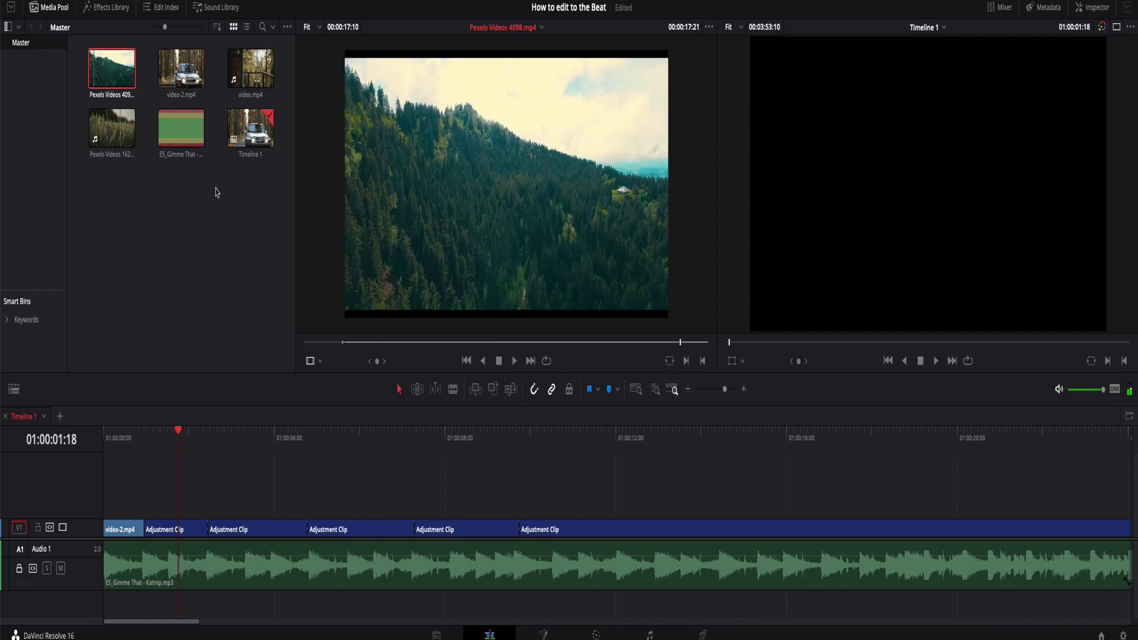
left_click_drag(533, 343, 386, 343)
key("o")
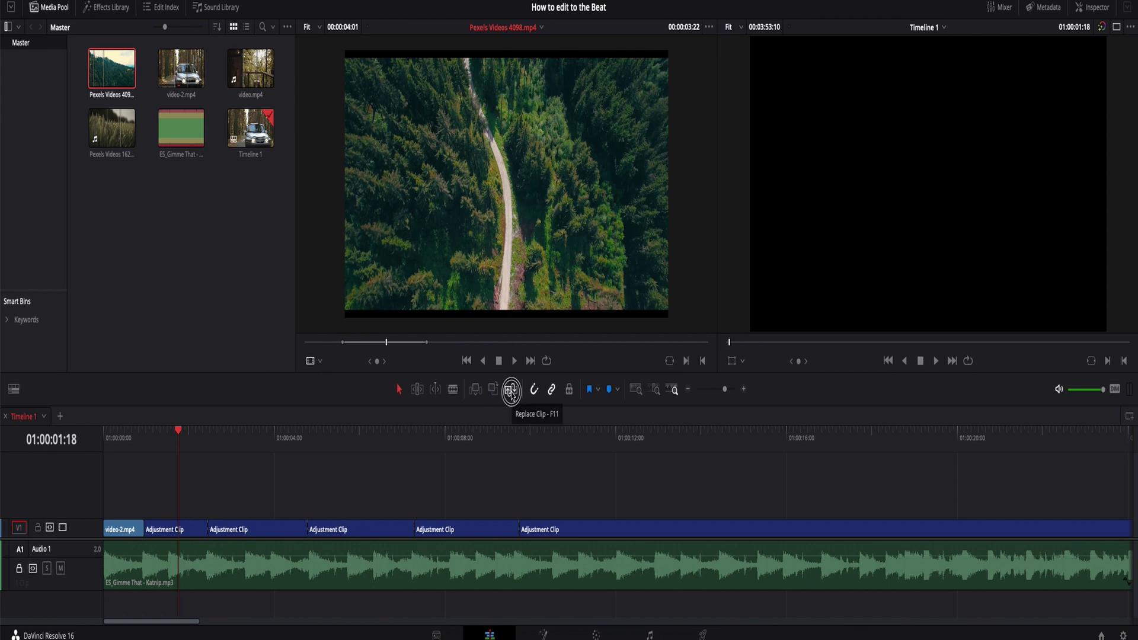
left_click(511, 394)
- Replace the third and fourth segments with Pexels Videos 1620050.mp4 and video.mp4
left_click(253, 434)
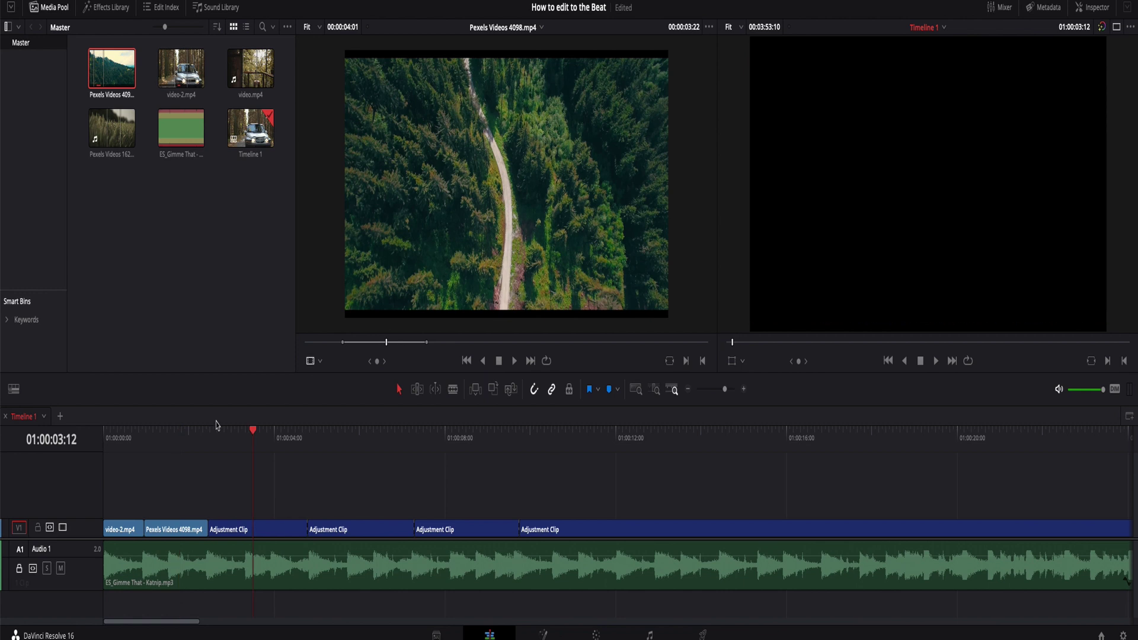
double_click(111, 127)
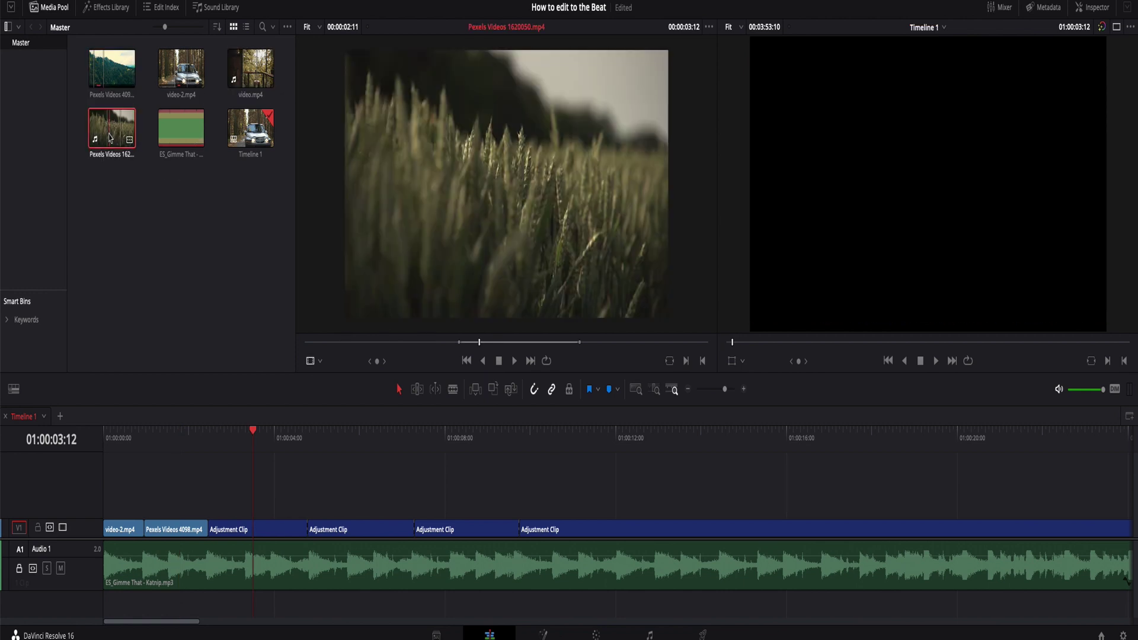
left_click(514, 390)
left_click(369, 437)
double_click(250, 72)
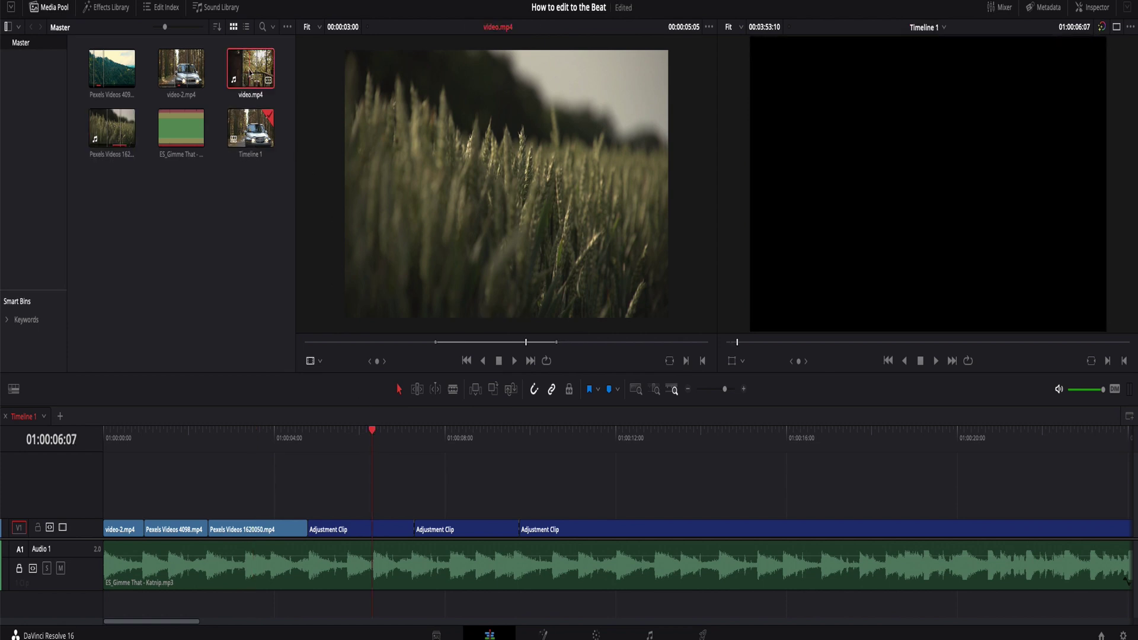
left_click(513, 391)
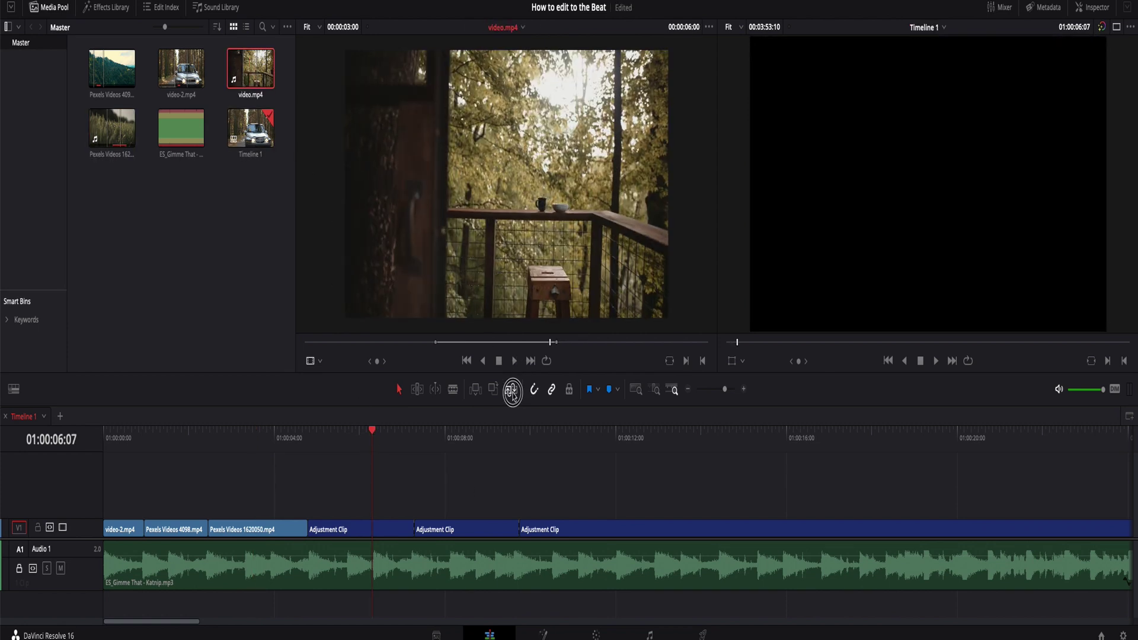
- Mark a later forest shot in Pexels Videos 4098.mp4 with an in point at 00:00:15:00
left_click(472, 440)
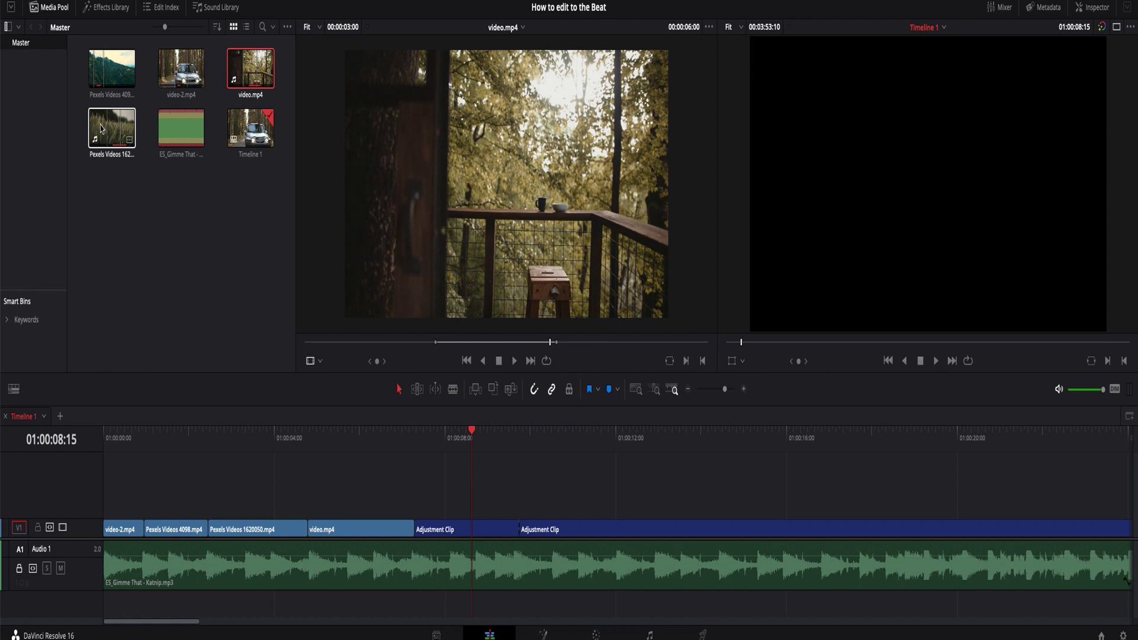
left_click(111, 68)
left_click_drag(551, 342, 688, 347)
key("i")
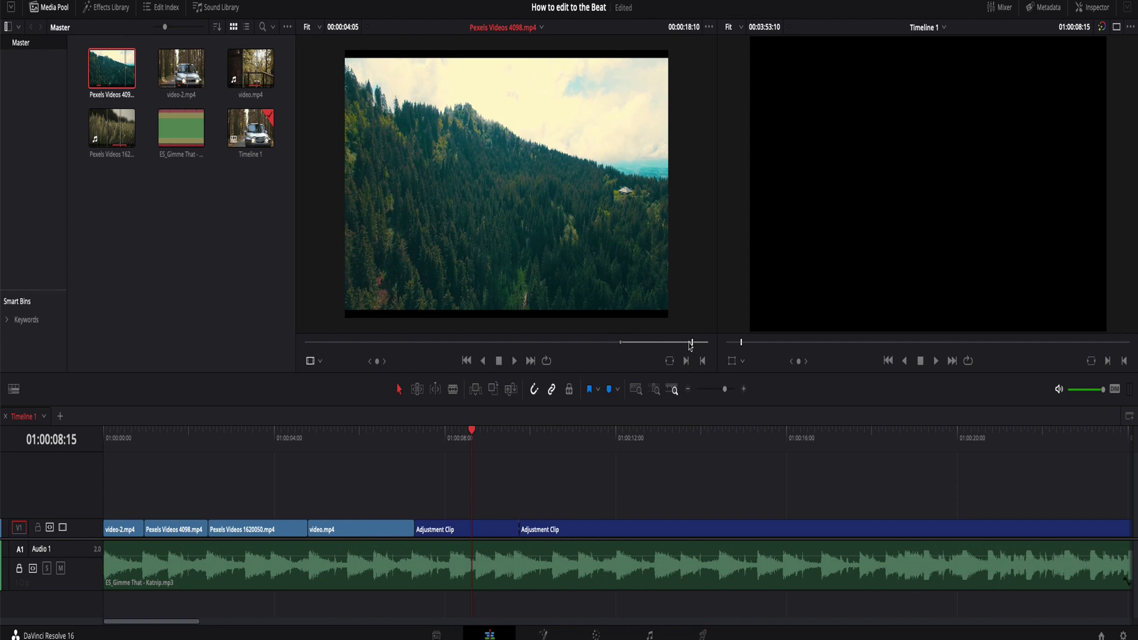
- Replace the fifth segment with the marked forest shot (F11), play the edit from the start, and save
key("F11")
key("Home")
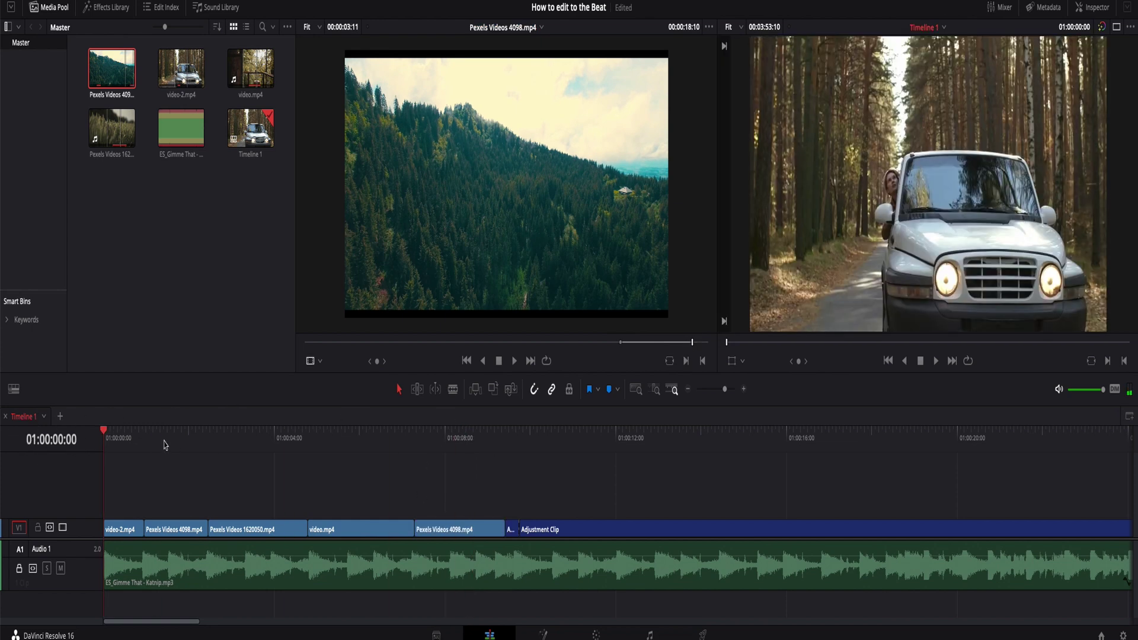
key("space")
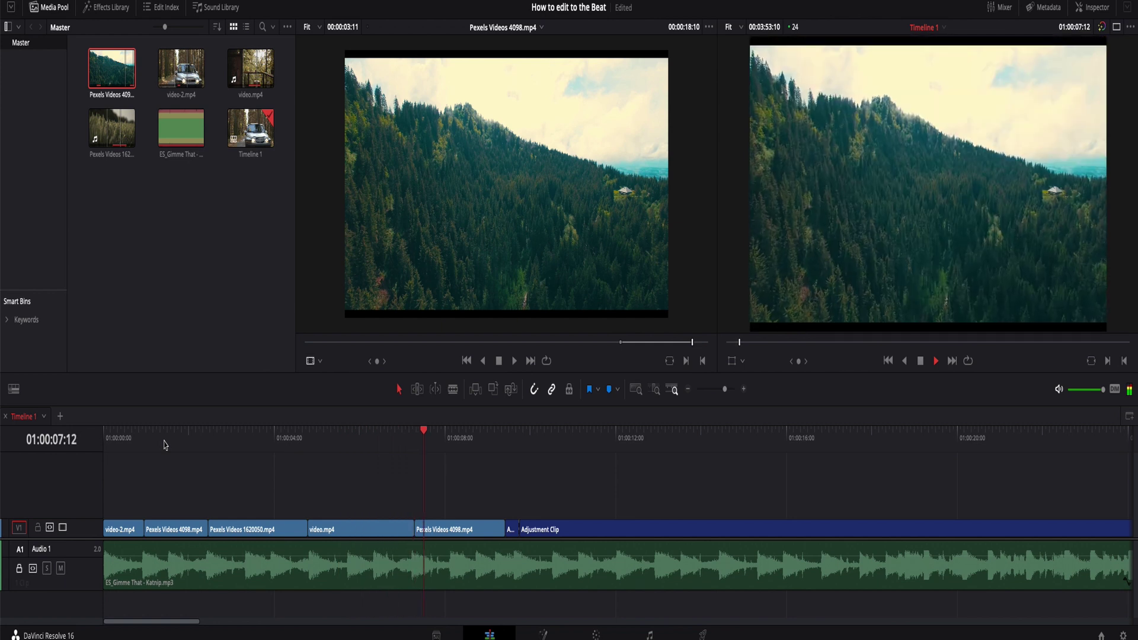
key("space")
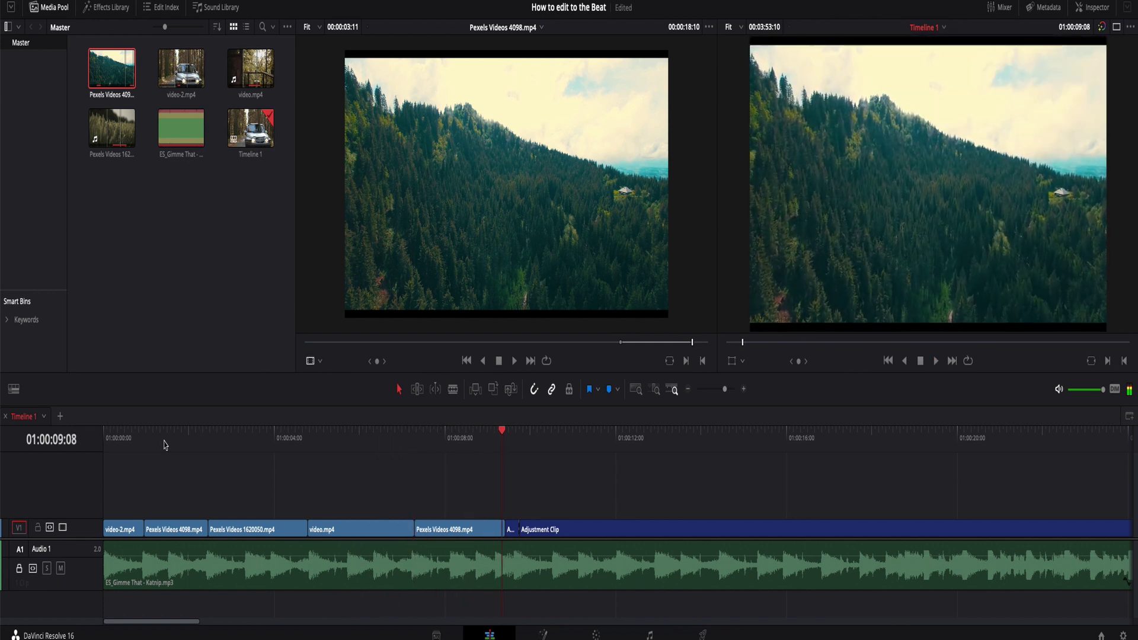
key("ctrl+s")
- Park the playhead at 01:00:08:06 and scroll around the timeline
key("Home")
left_click(457, 453)
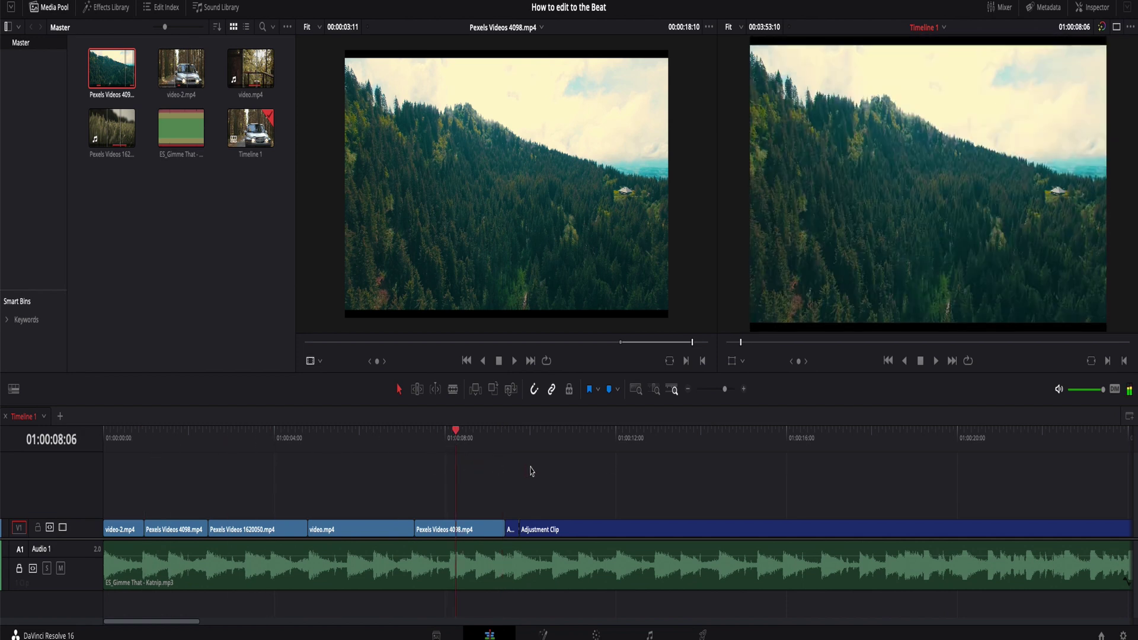
scroll(597, 481, "right", 10)
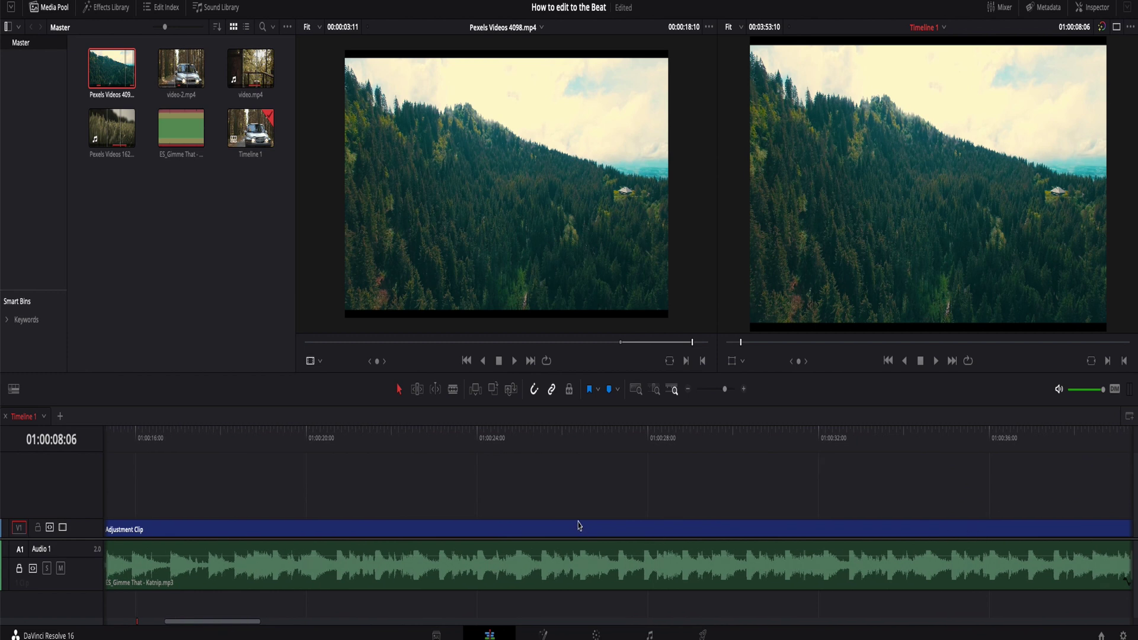
scroll(579, 525, "left", 10)
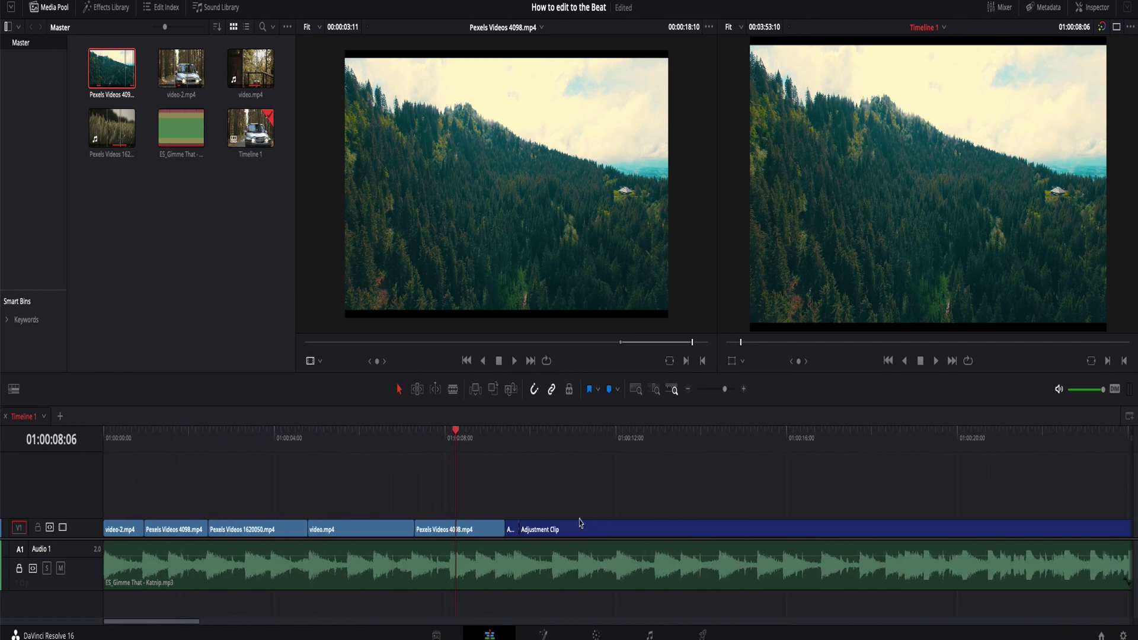
scroll(580, 522, "down", 5)
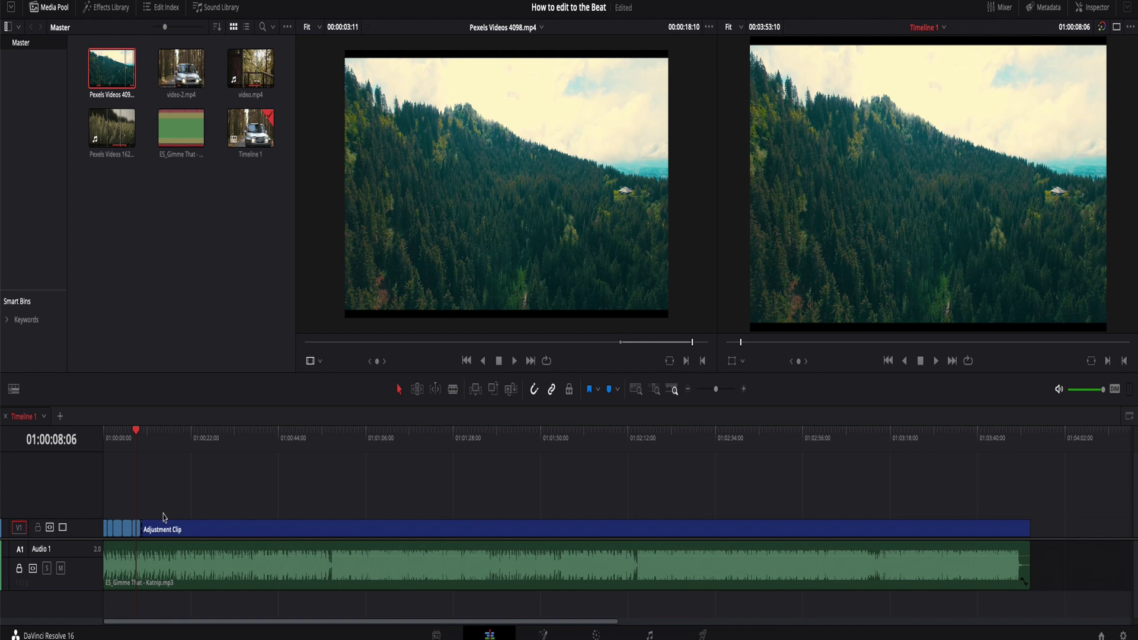
- Delete all clips on V1 and zoom into the timeline start
left_click_drag(164, 517, 100, 533)
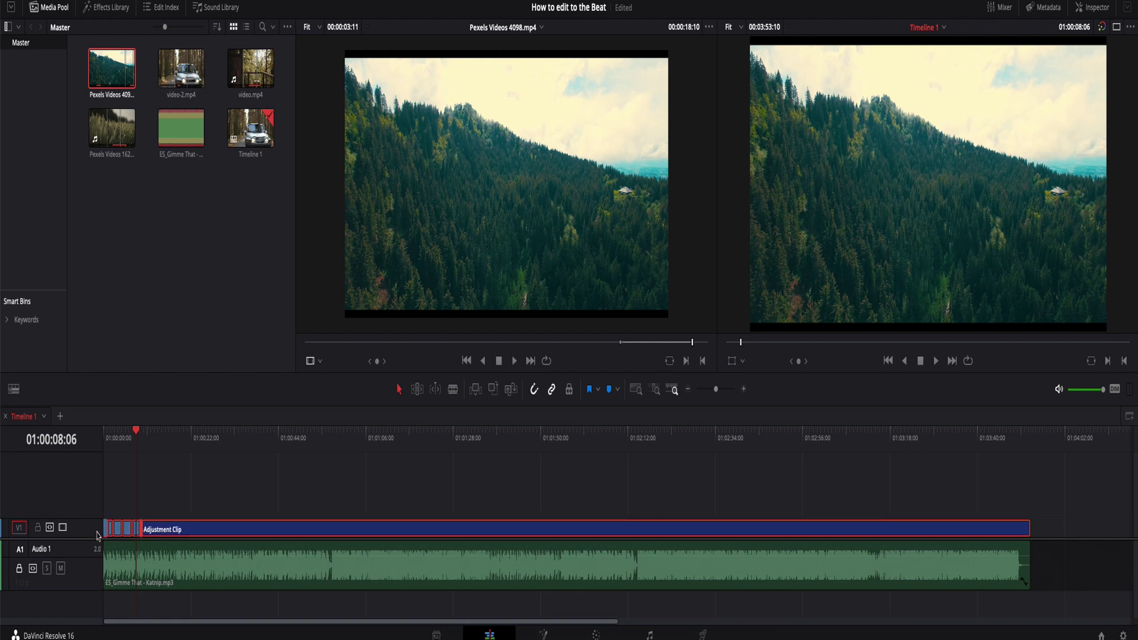
key("Delete")
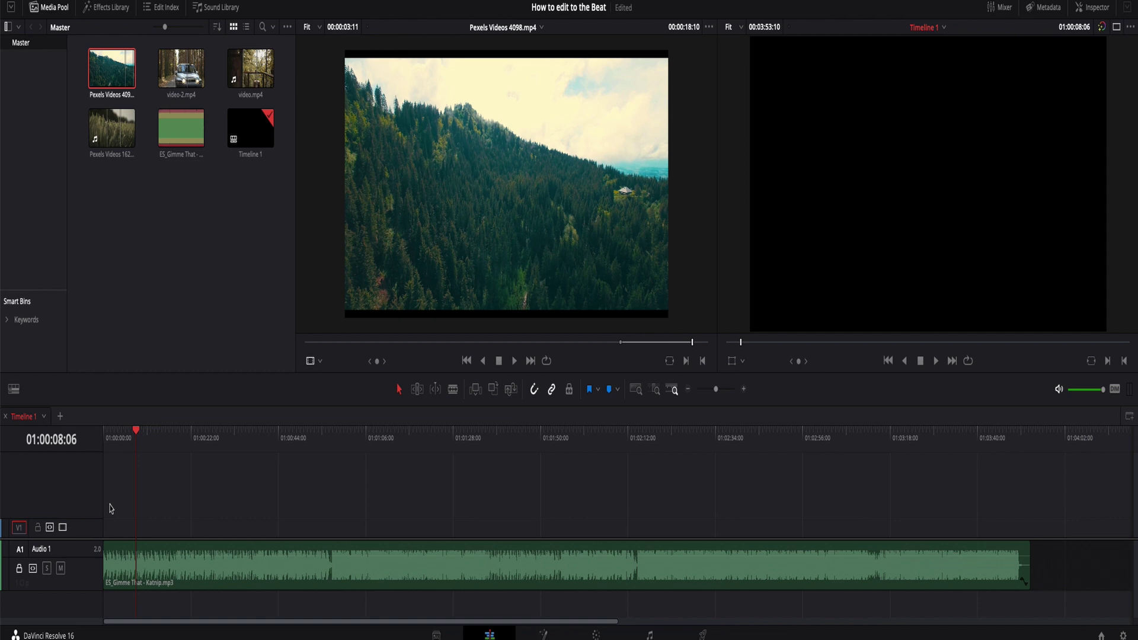
key("ctrl+equal")
key("ctrl+equal")
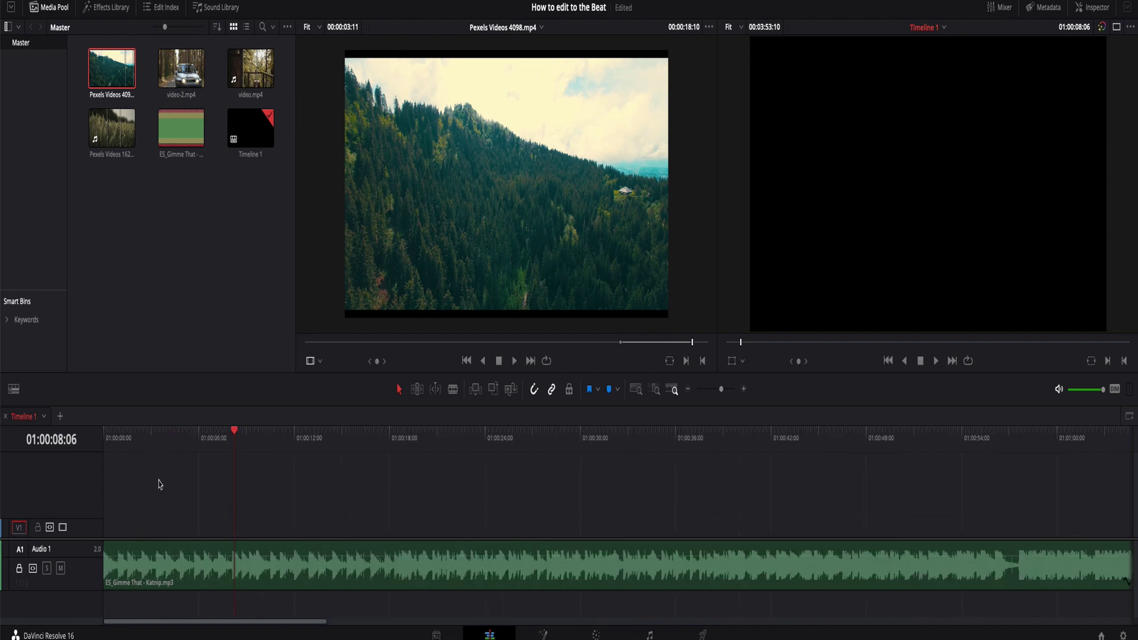
left_click_drag(148, 435, 25, 457)
- Add seven markers on the music beats along the timeline with M
left_click(117, 450)
key("m")
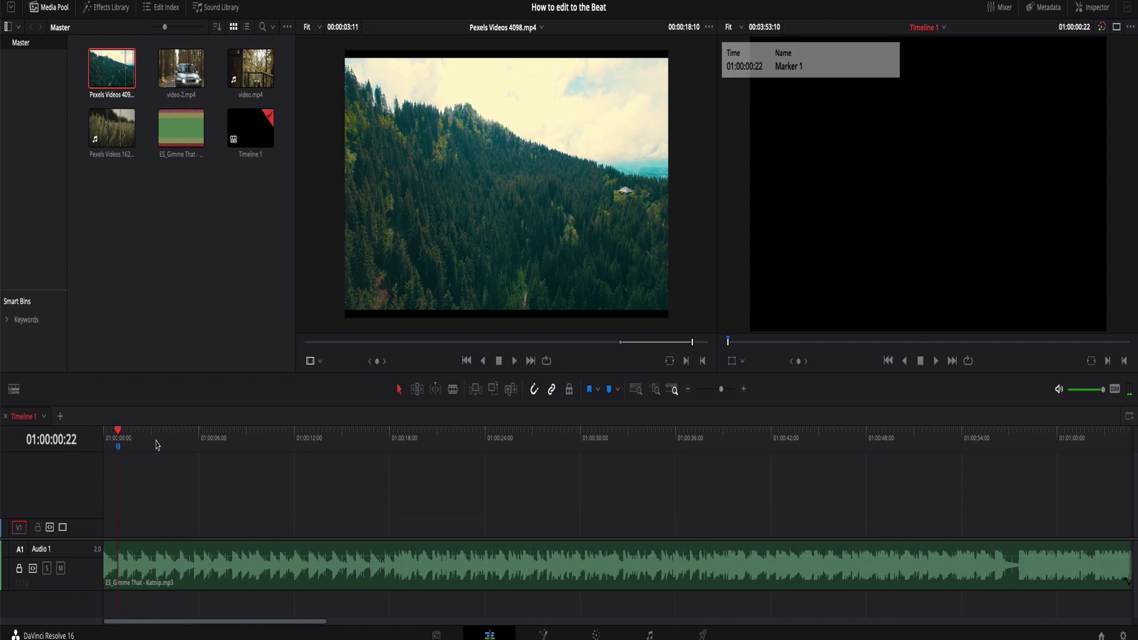
left_click(156, 451)
key("m")
left_click(198, 451)
key("m")
left_click(272, 438)
key("m")
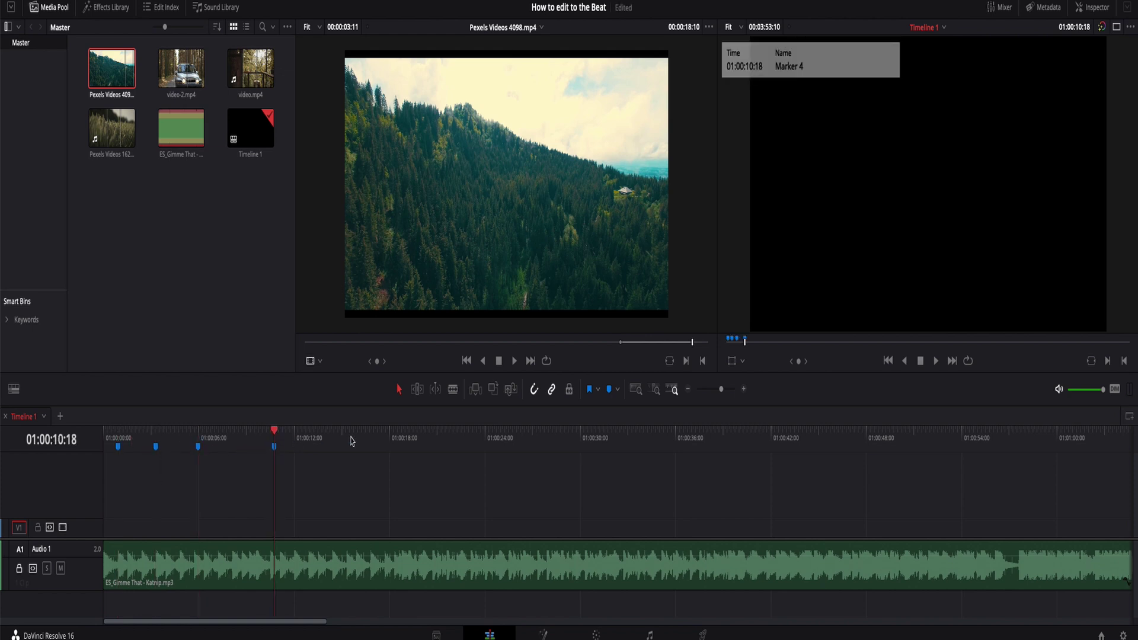
left_click(350, 439)
key("m")
left_click(387, 439)
key("m")
left_click(429, 438)
key("m")
- Select the seven beat markers along the ruler, with the playhead at 01:00:09:18
mouse_move(448, 468)
left_mouse_down()
mouse_move(382, 432)
mouse_move(90, 429)
left_mouse_up()
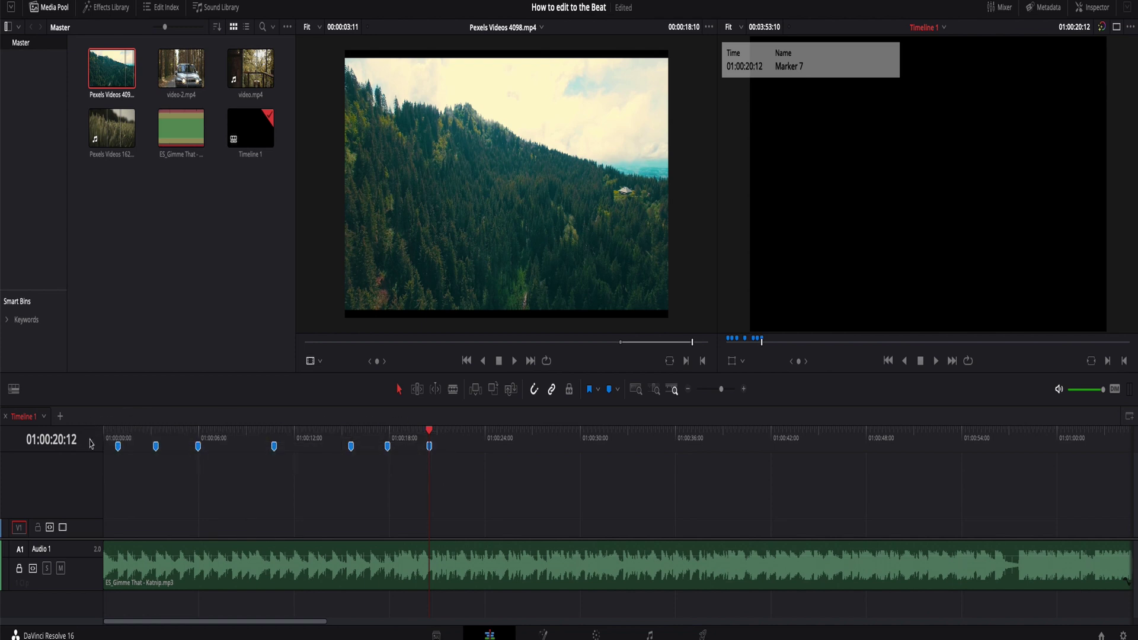
left_click(400, 484)
mouse_move(427, 425)
left_mouse_down()
mouse_move(259, 437)
mouse_move(507, 432)
mouse_move(457, 447)
mouse_move(274, 441)
left_mouse_up()
mouse_move(432, 476)
left_mouse_down()
mouse_move(399, 436)
mouse_move(69, 441)
left_mouse_up()
- Delete the old markers, then replay the music from the start and tap M on each beat
key("Delete")
key("Home")
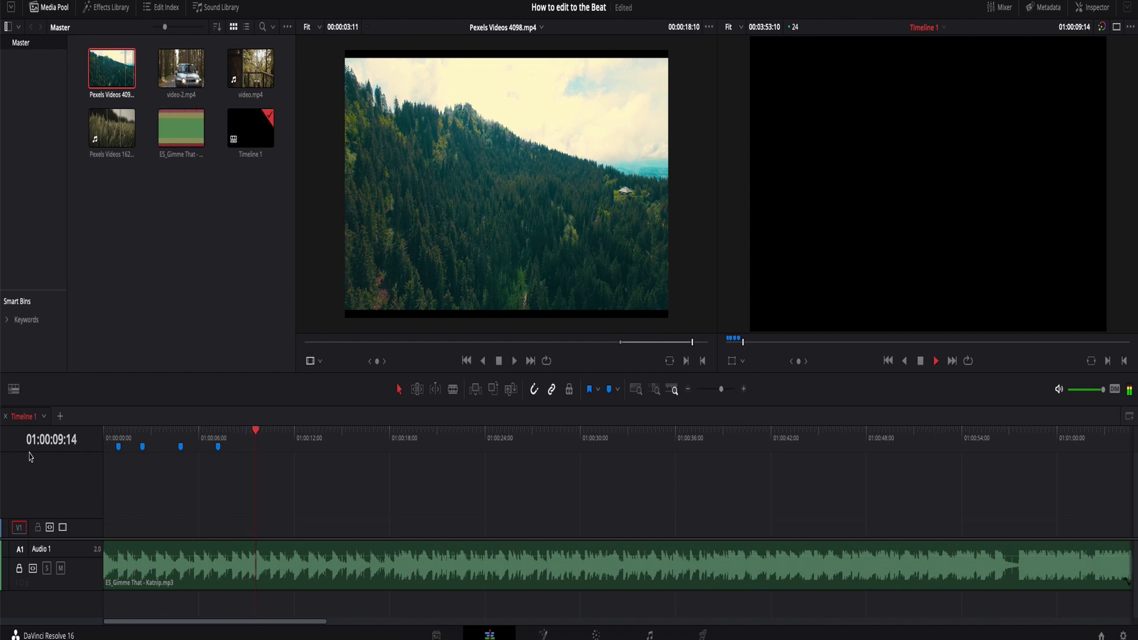
key("m")
key("m")
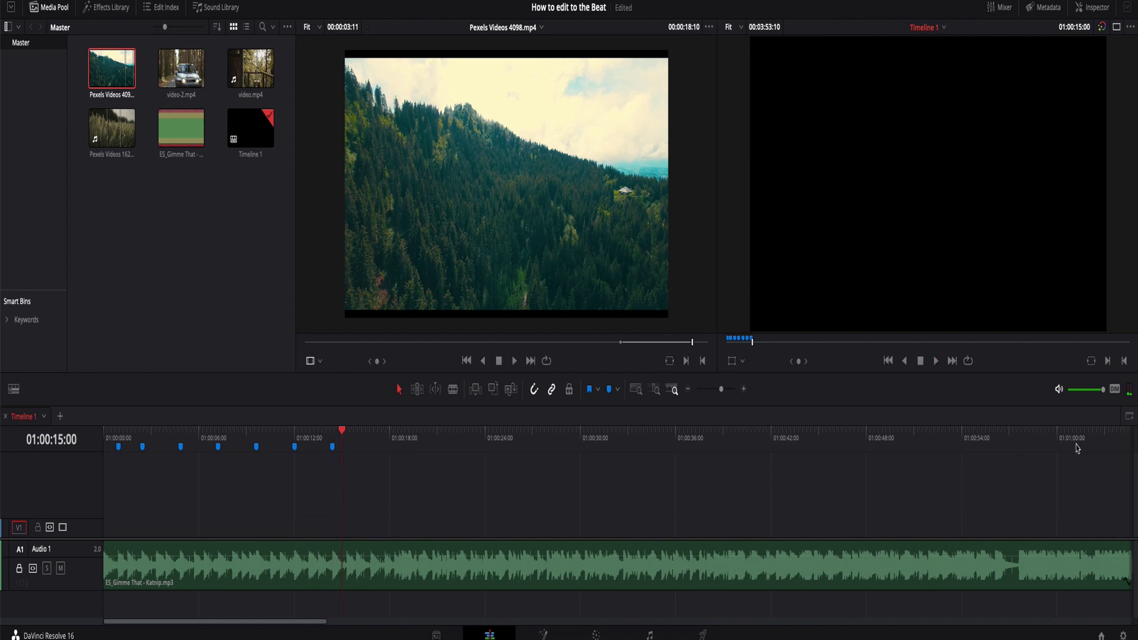
- Zoom the timeline to the first 30 seconds and place video-2.mp4 at the start of V1
scroll(1077, 449, "right", 10)
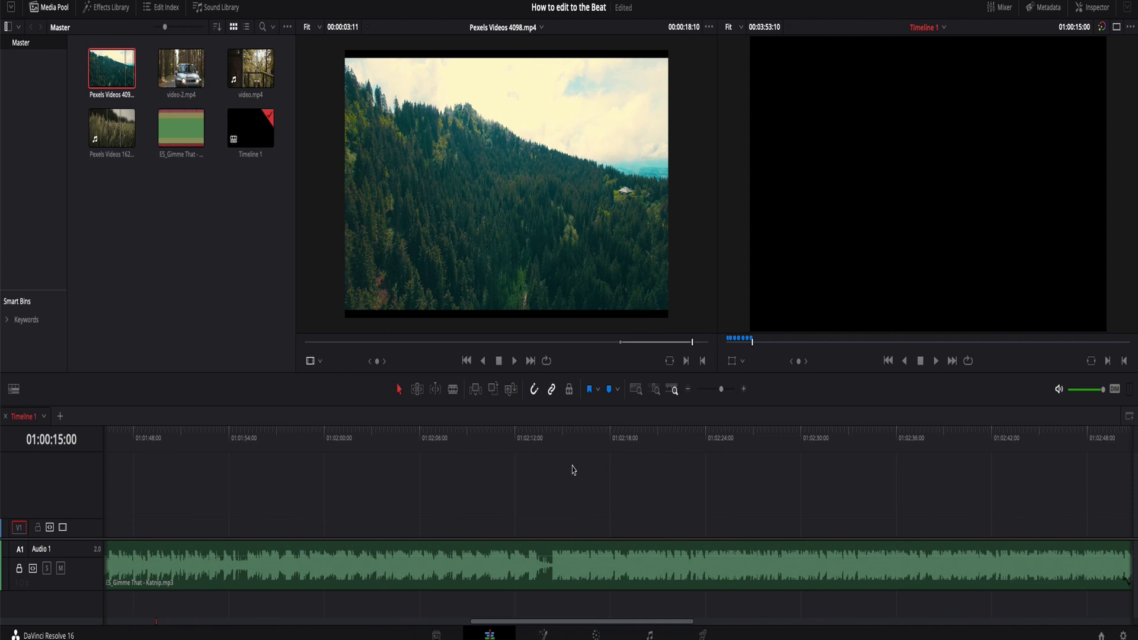
scroll(573, 470, "left", 12)
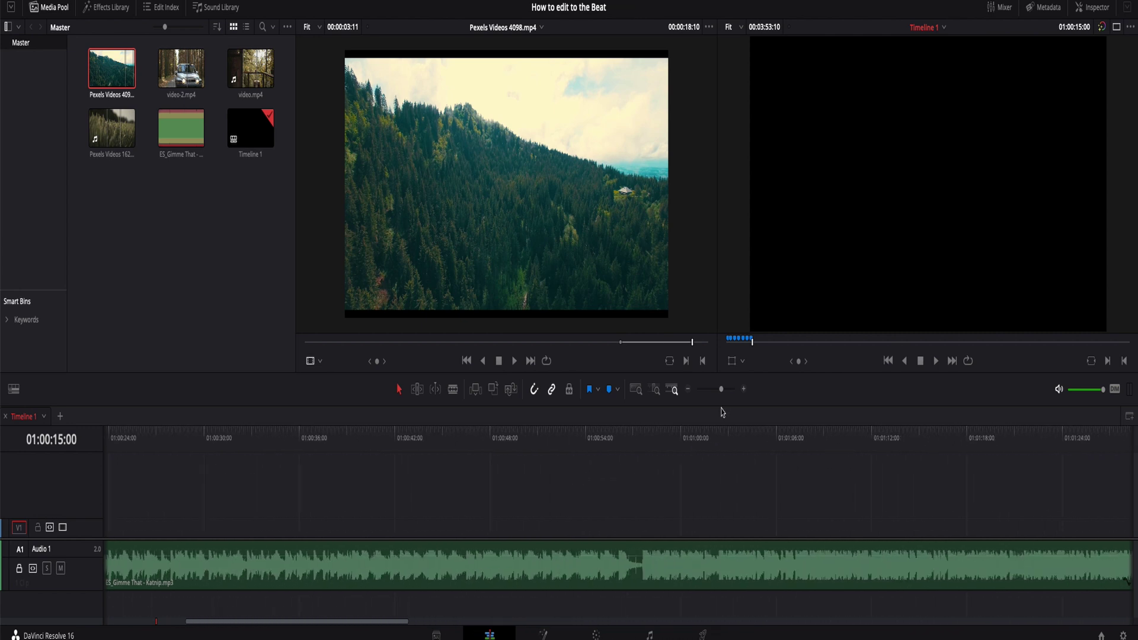
scroll(490, 490, "left", 4)
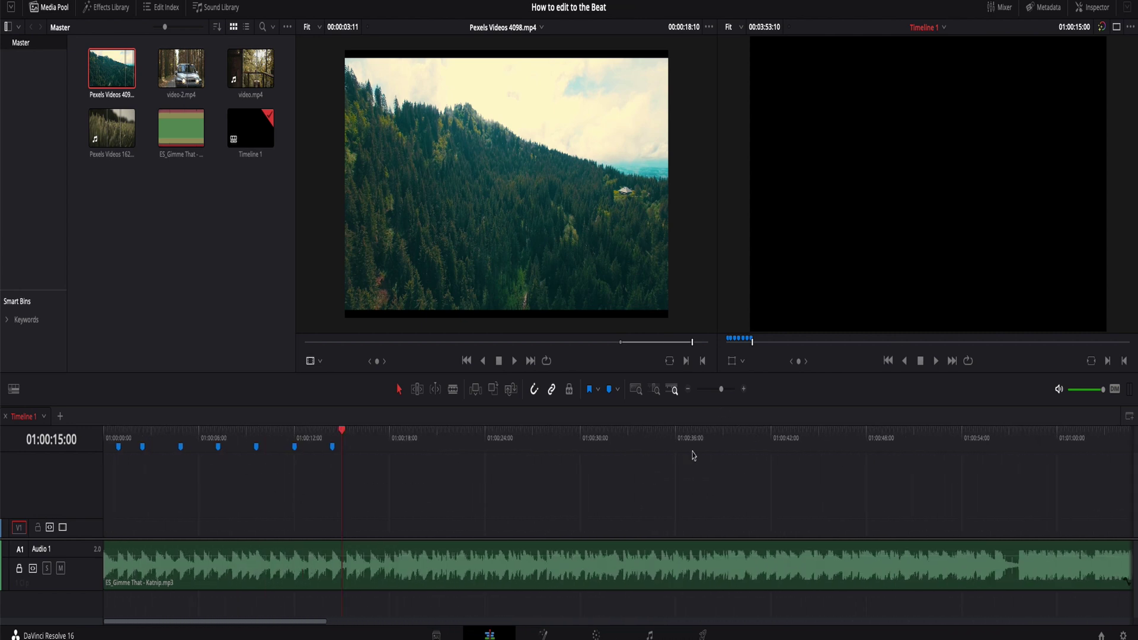
left_click(743, 391)
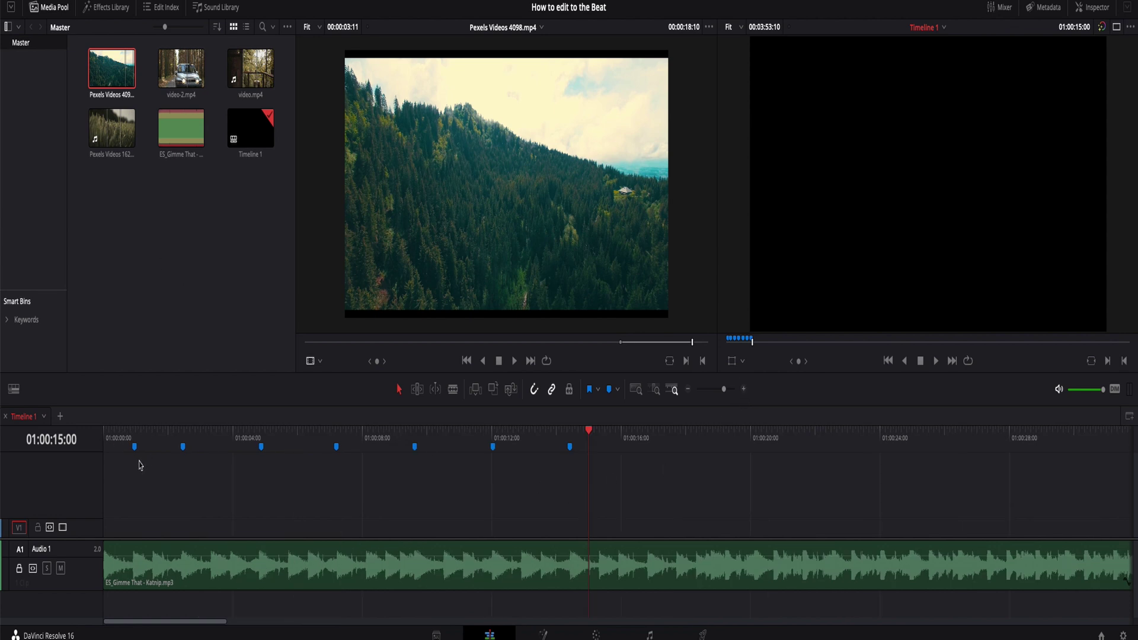
left_click(177, 83)
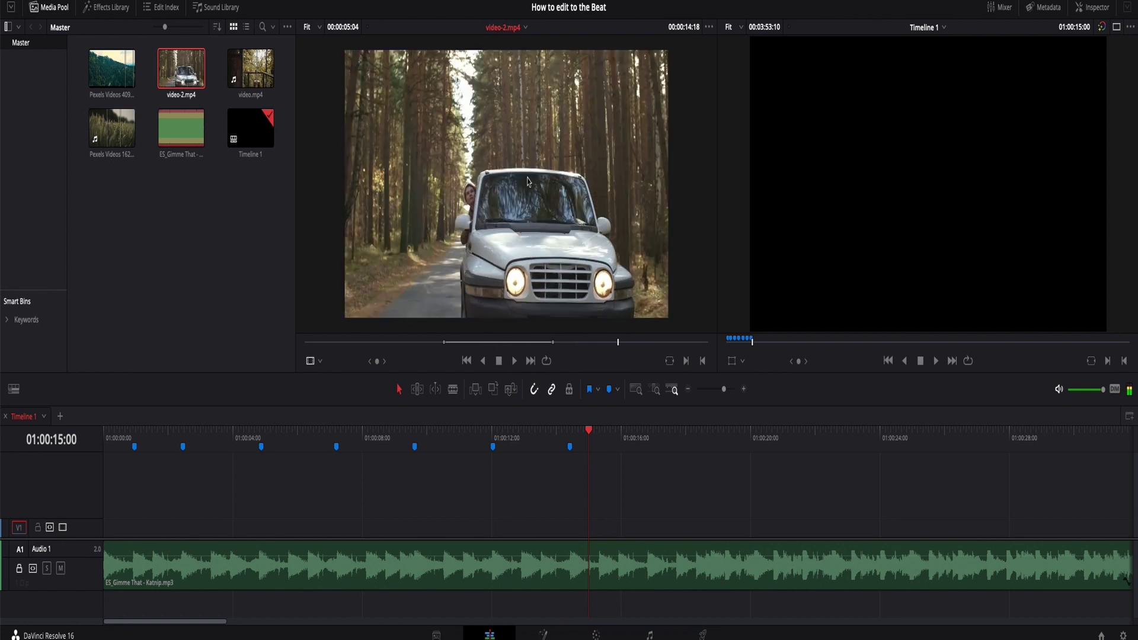
left_click_drag(199, 77, 107, 529)
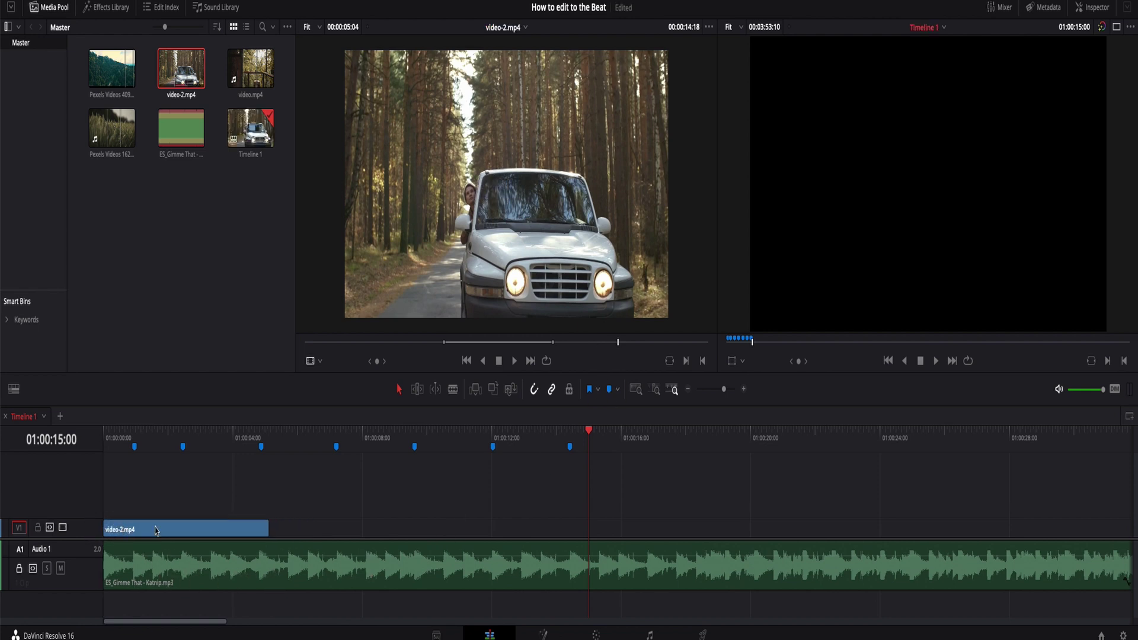
- Trim video-2.mp4's end back to Marker 1 and replay from the start
left_click(135, 431)
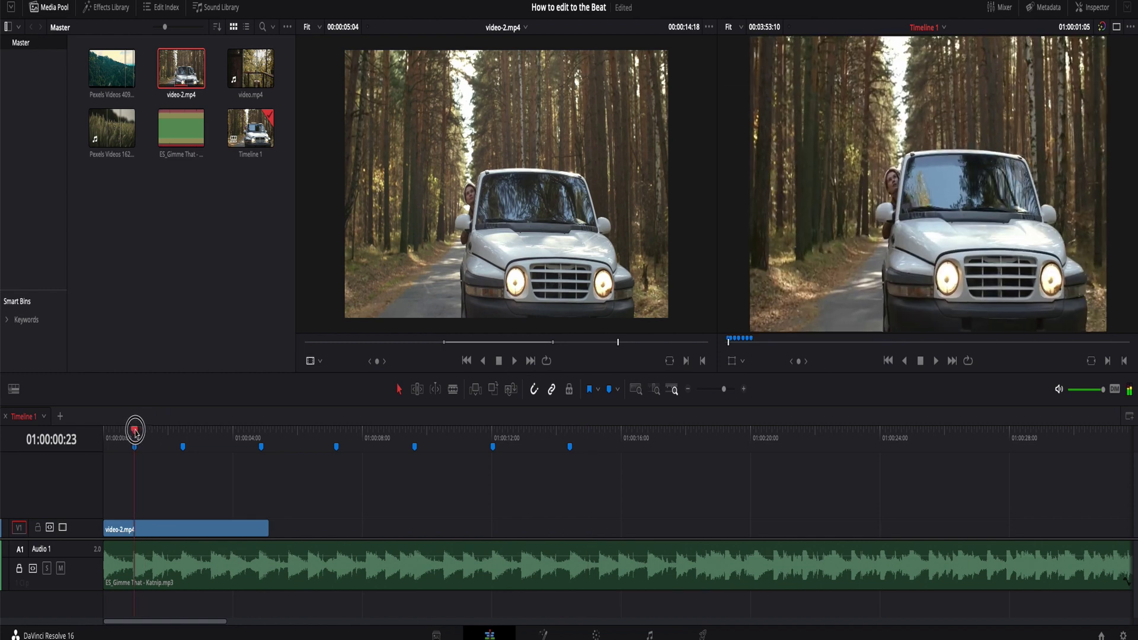
mouse_move(135, 430)
left_mouse_down()
mouse_move(107, 430)
mouse_move(122, 431)
left_mouse_up()
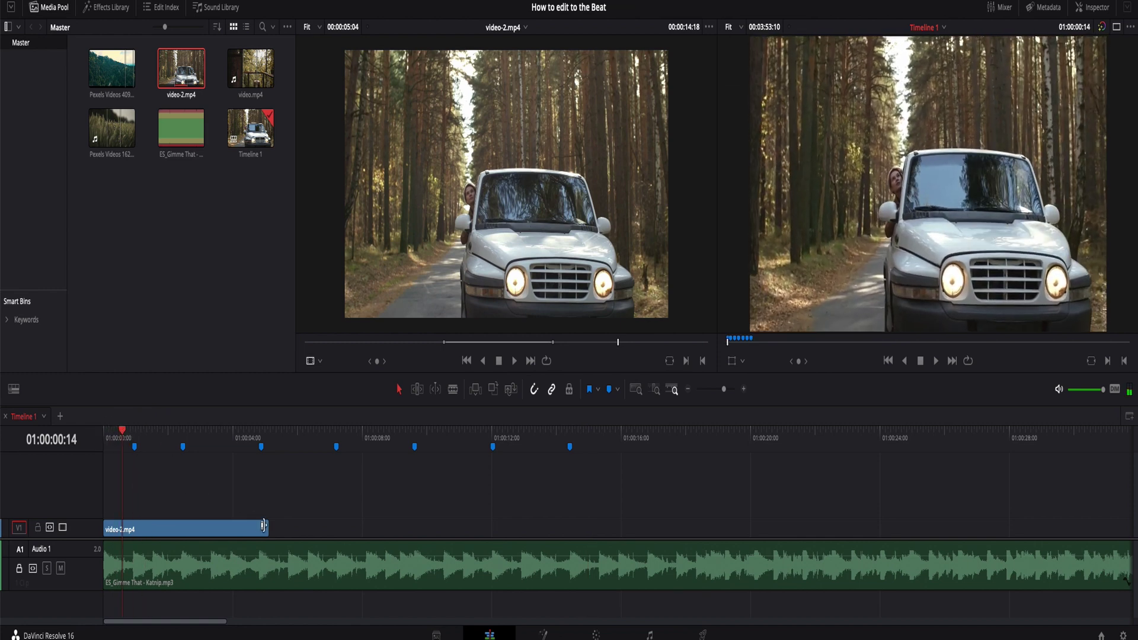
mouse_move(264, 526)
left_mouse_down()
mouse_move(128, 526)
mouse_move(253, 516)
mouse_move(132, 517)
left_mouse_up()
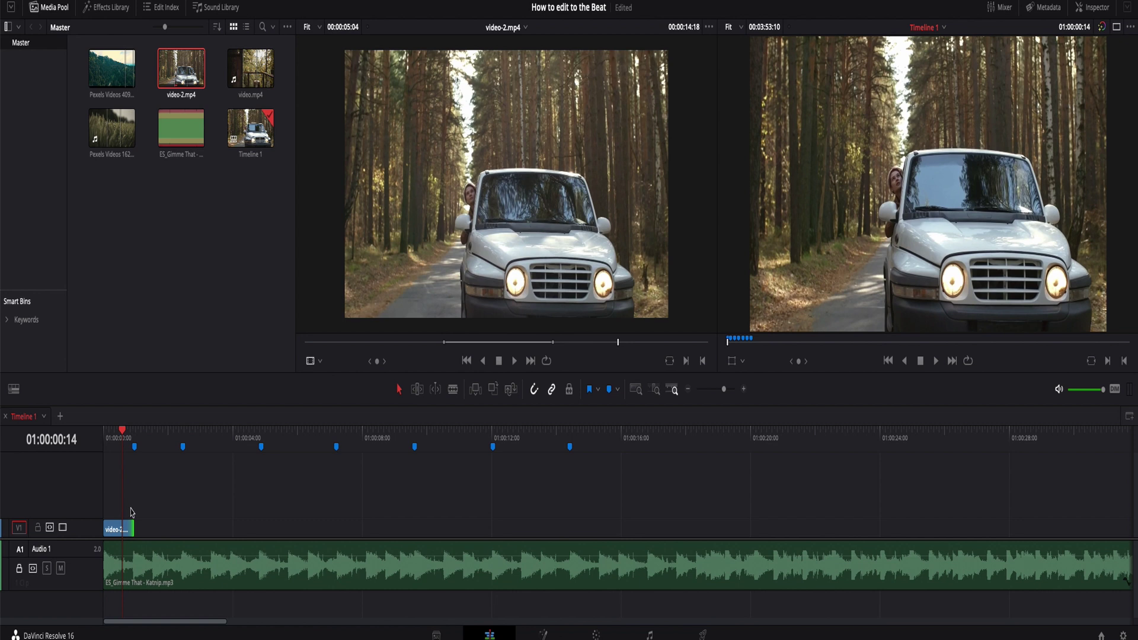
left_click_drag(126, 437, 97, 433)
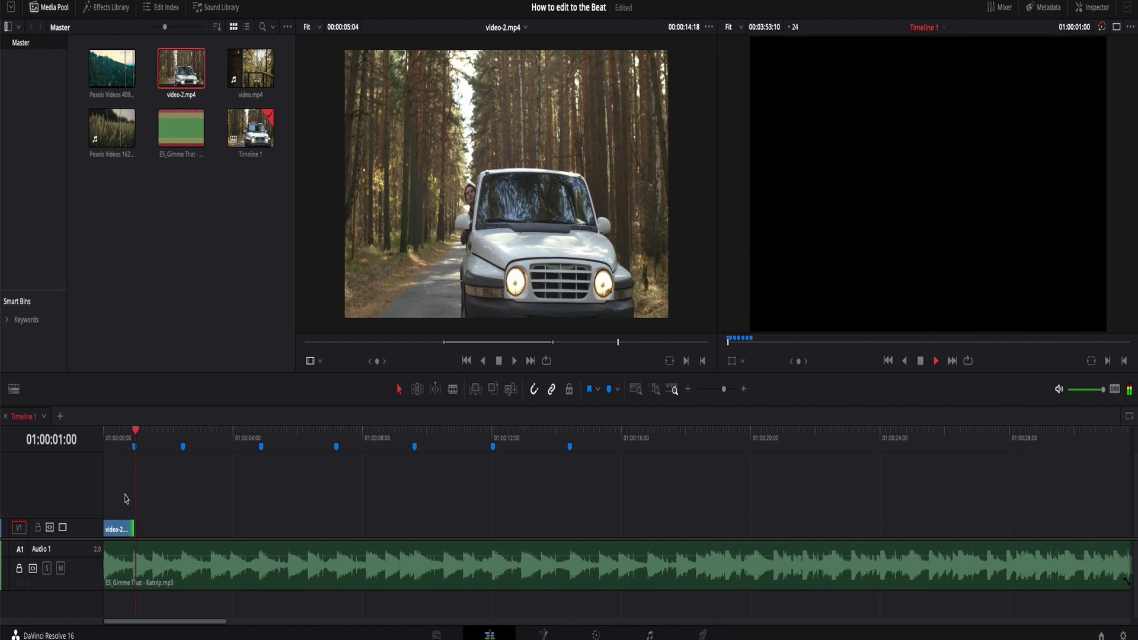
key("space")
- Extend video-2.mp4 to end exactly at Marker 2 and play back to check the cut
left_click(136, 437)
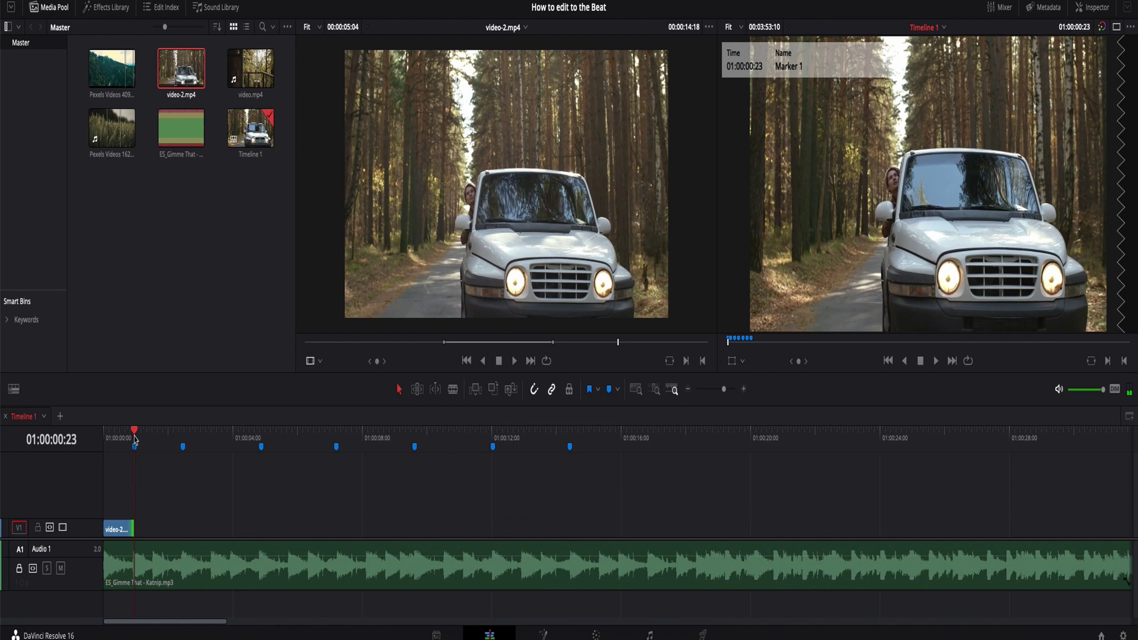
left_click_drag(136, 436, 126, 436)
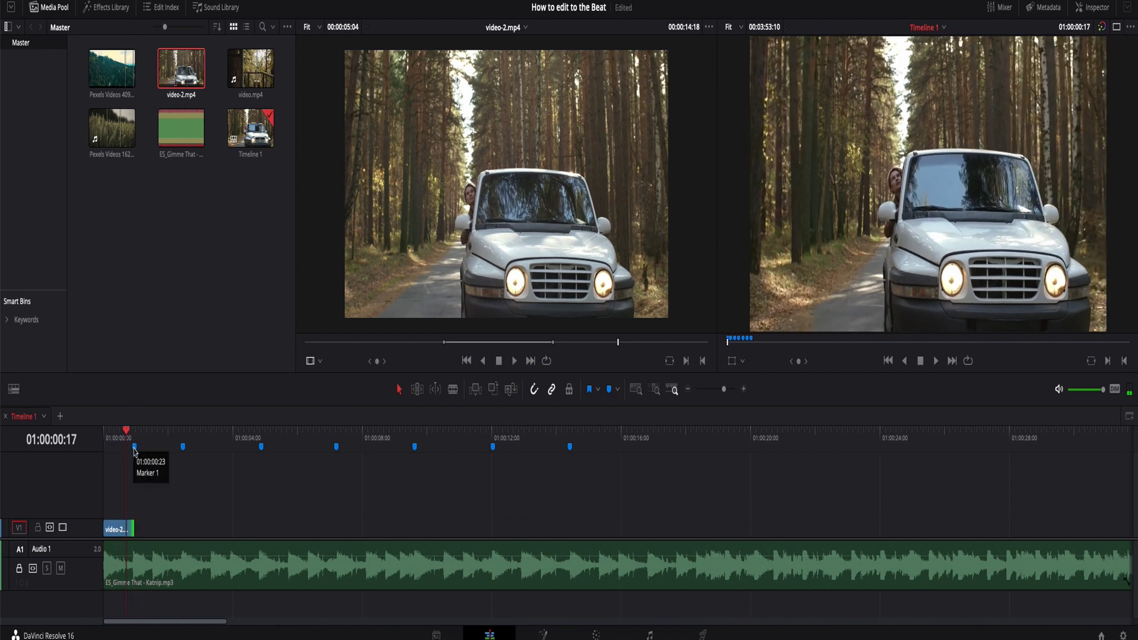
left_click_drag(135, 529, 182, 528)
key("space")
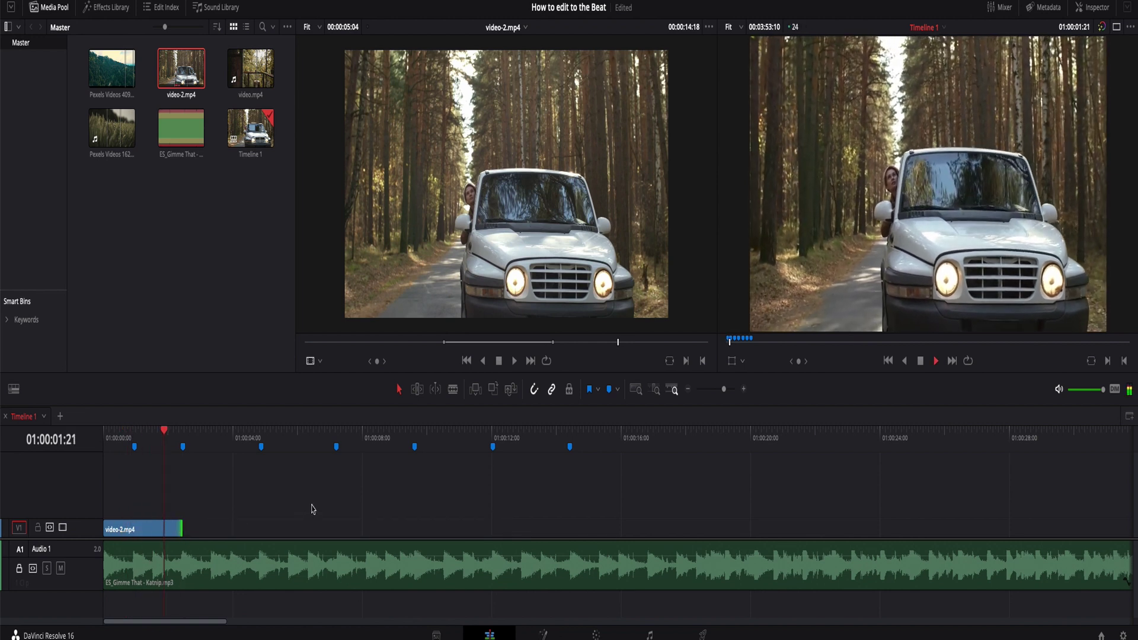
key("space")
left_click(112, 68)
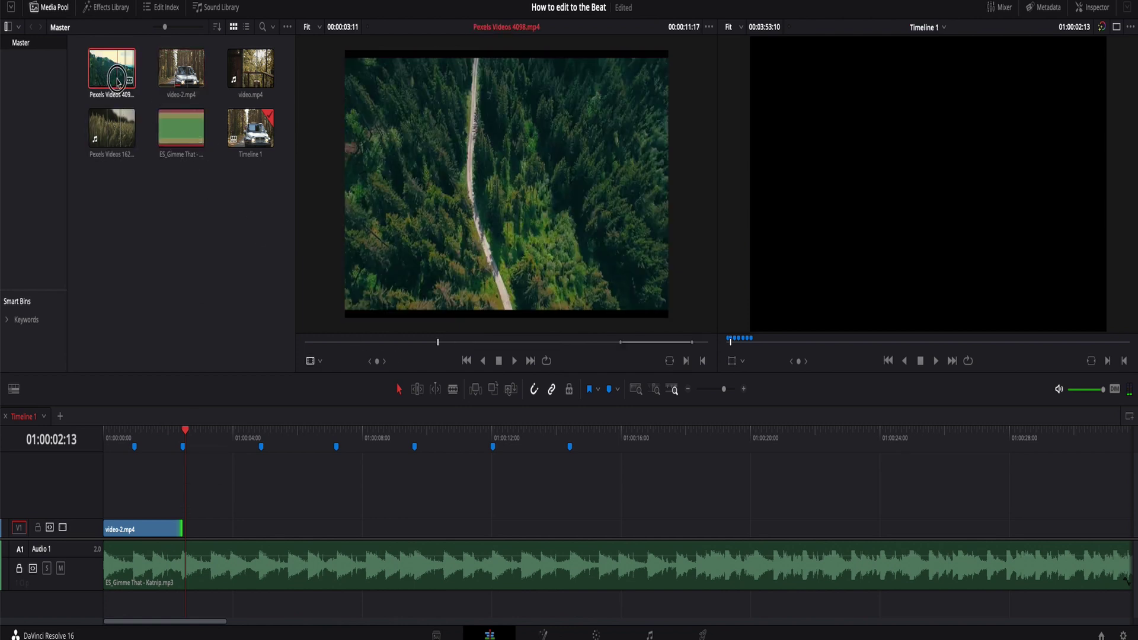
- Set an in point on Pexels Videos 4098.mp4 and place it right after video-2.mp4 on V1
left_click_drag(368, 347, 338, 343)
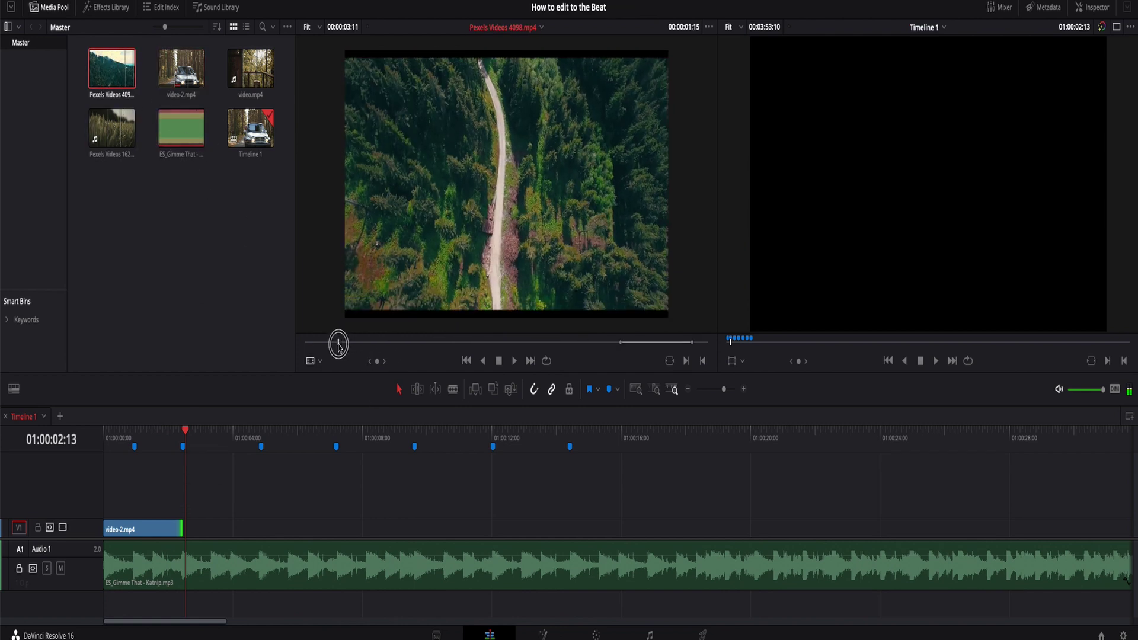
key("i")
left_click(416, 347)
left_click_drag(416, 347, 443, 348)
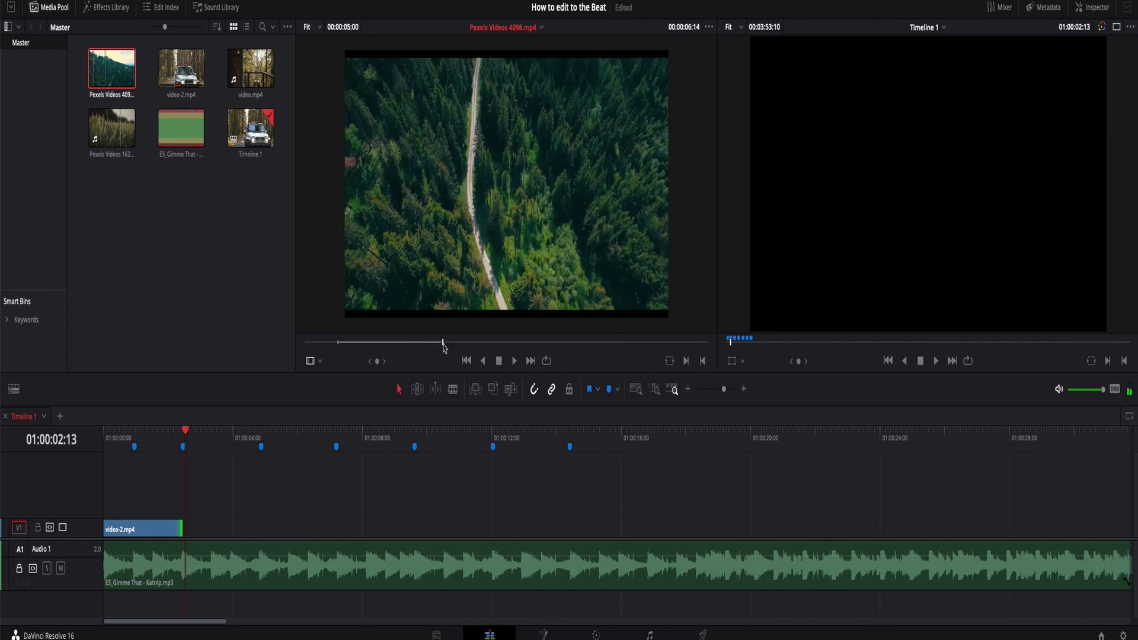
left_click_drag(482, 253, 190, 527)
left_click(248, 530)
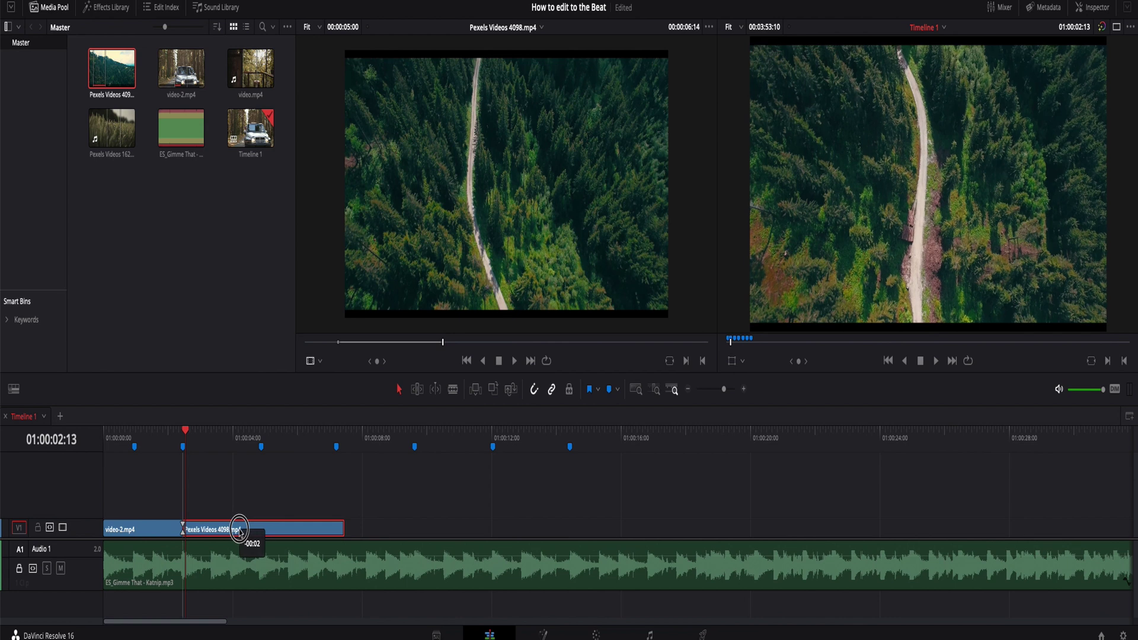
- Trim the aerial clip's end back to Marker 3, checking it with playback
left_click_drag(179, 439, 72, 445)
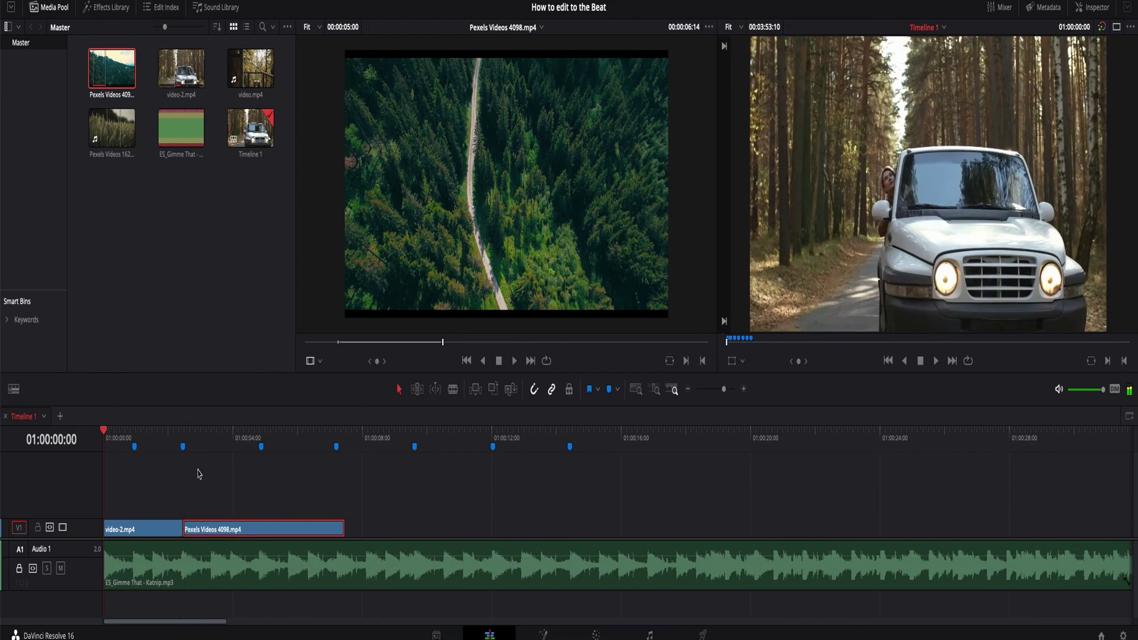
key("space")
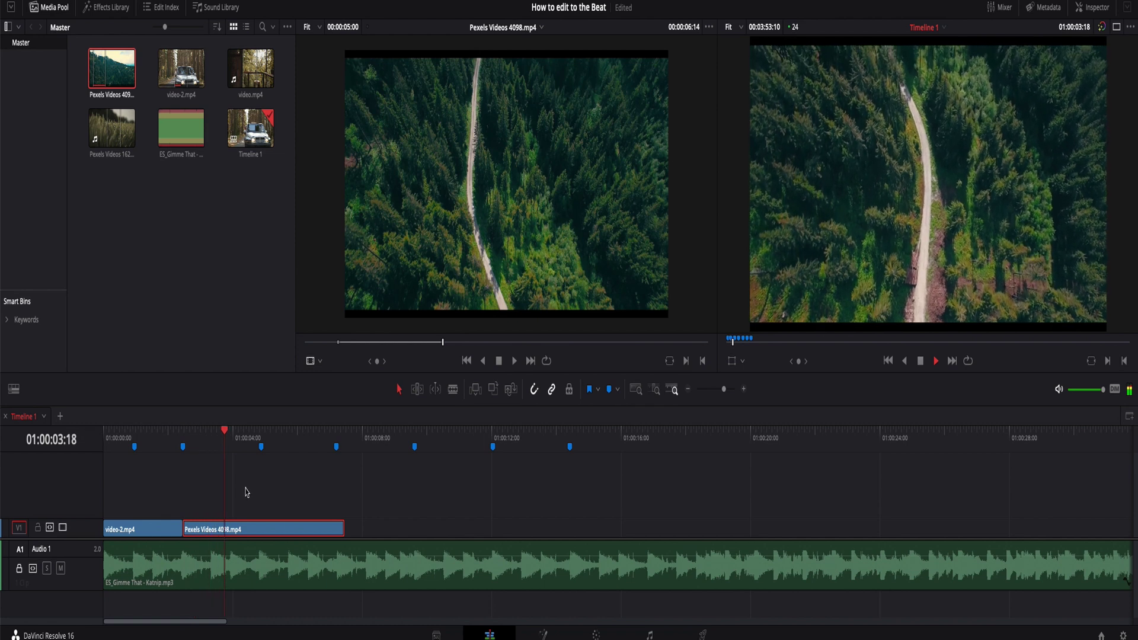
key("space")
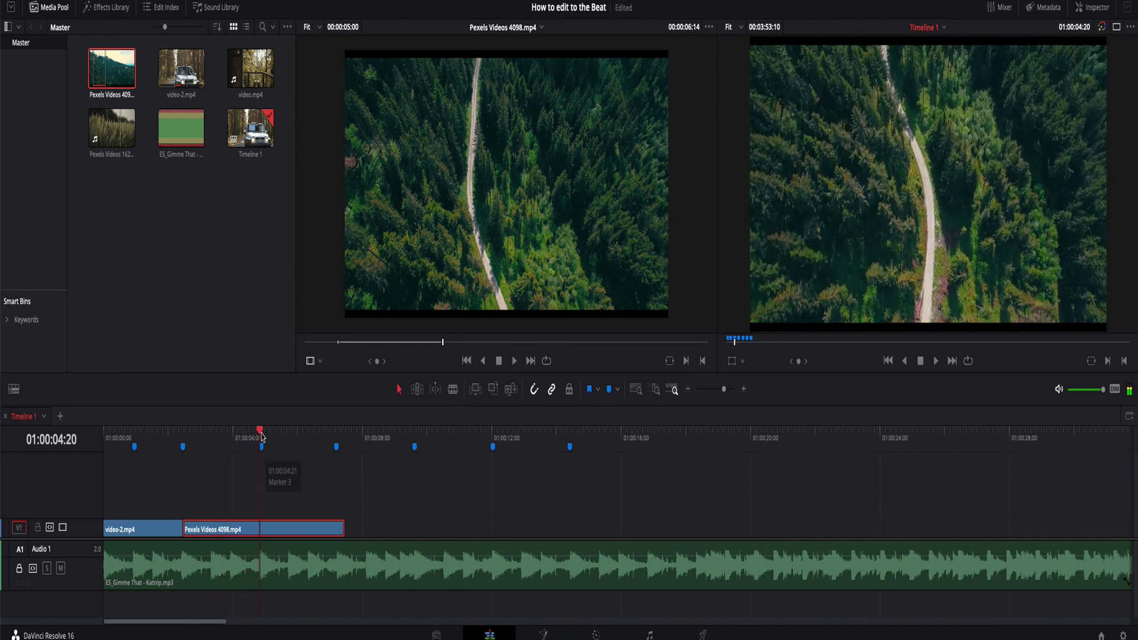
left_click(262, 438)
key("Left")
key("Left")
key("Left")
key("Left")
key("Left")
key("Left")
key("Left")
key("Left")
key("Left")
key("Left")
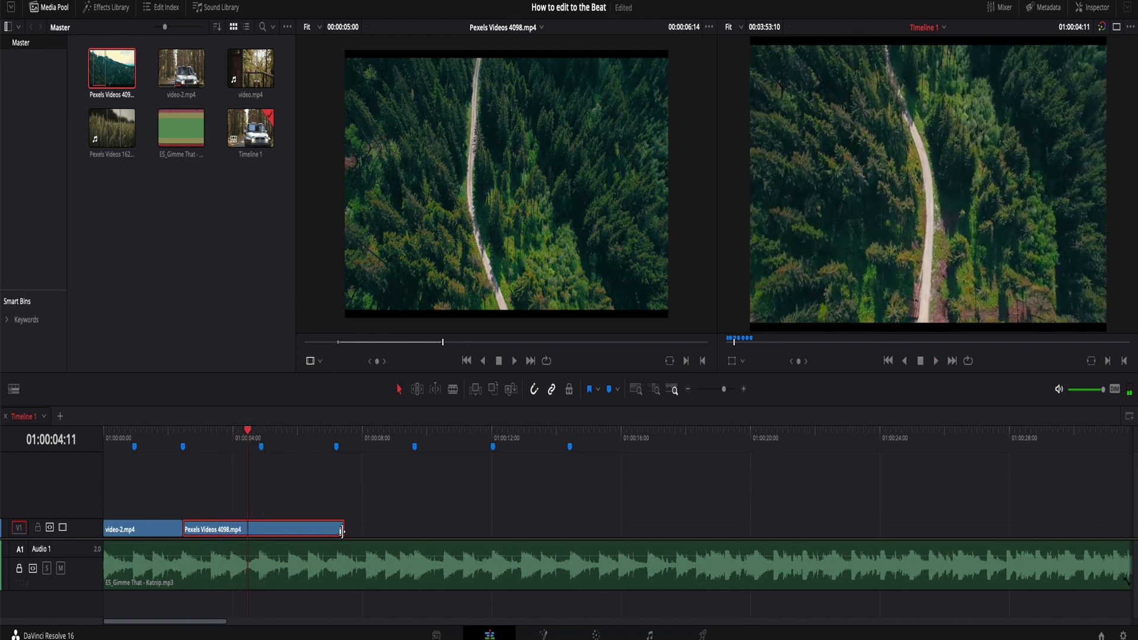
left_click_drag(342, 529, 261, 528)
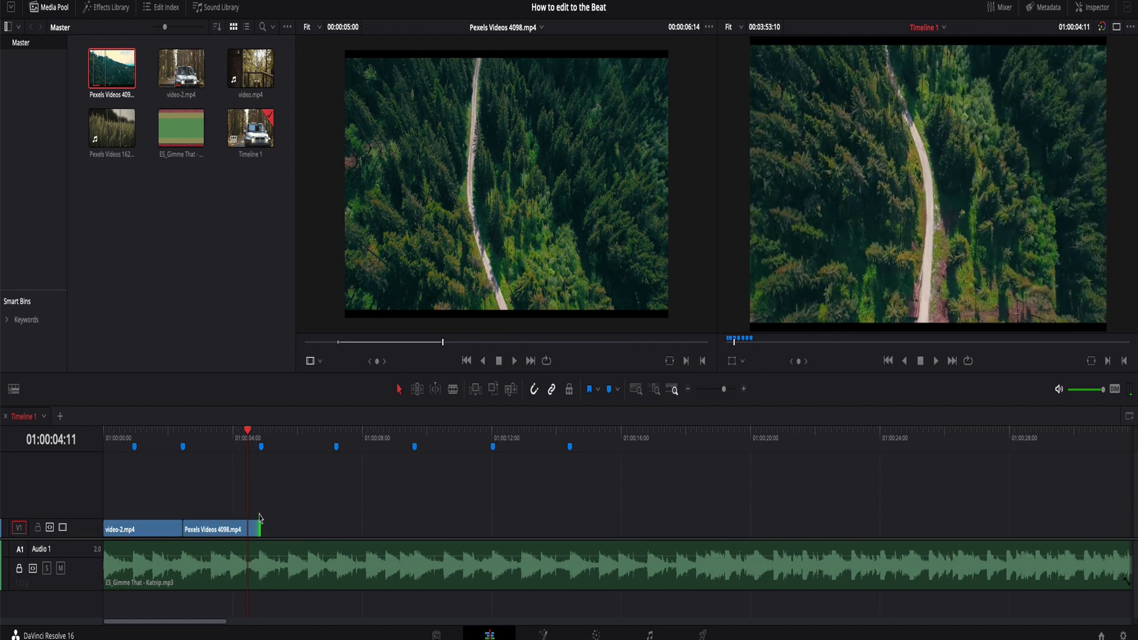
left_click(263, 434)
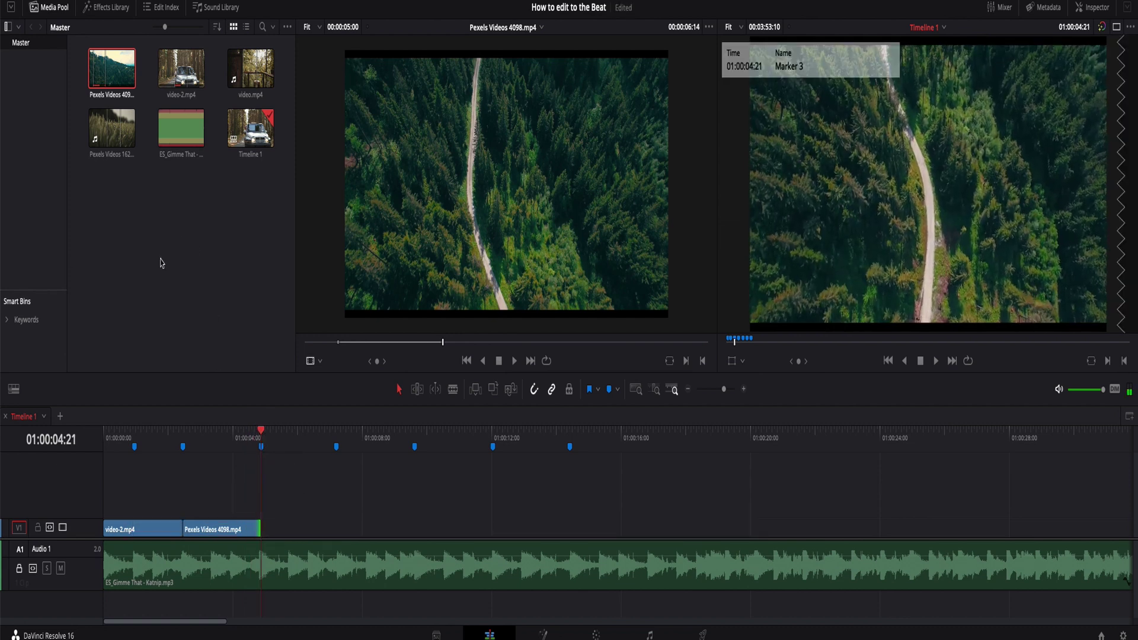
left_click(251, 68)
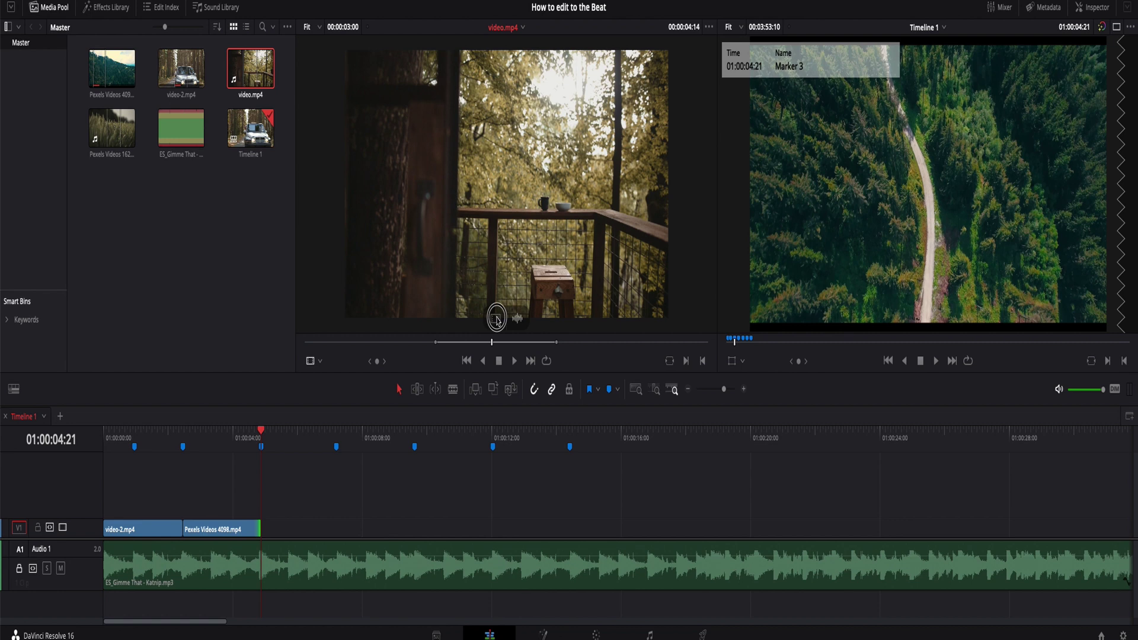
- Add video.mp4's picture after the aerial clip on V1 and trim its end to Marker 4
left_click_drag(497, 321, 265, 533)
mouse_move(261, 434)
left_mouse_down()
mouse_move(348, 432)
mouse_move(337, 446)
left_mouse_up()
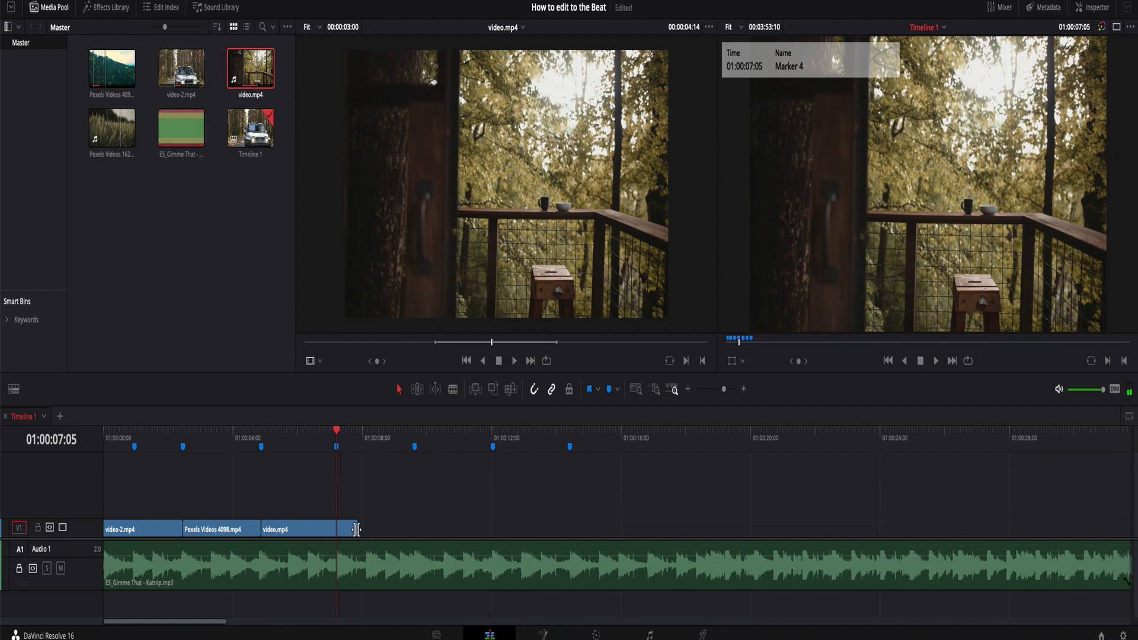
left_click_drag(354, 528, 336, 528)
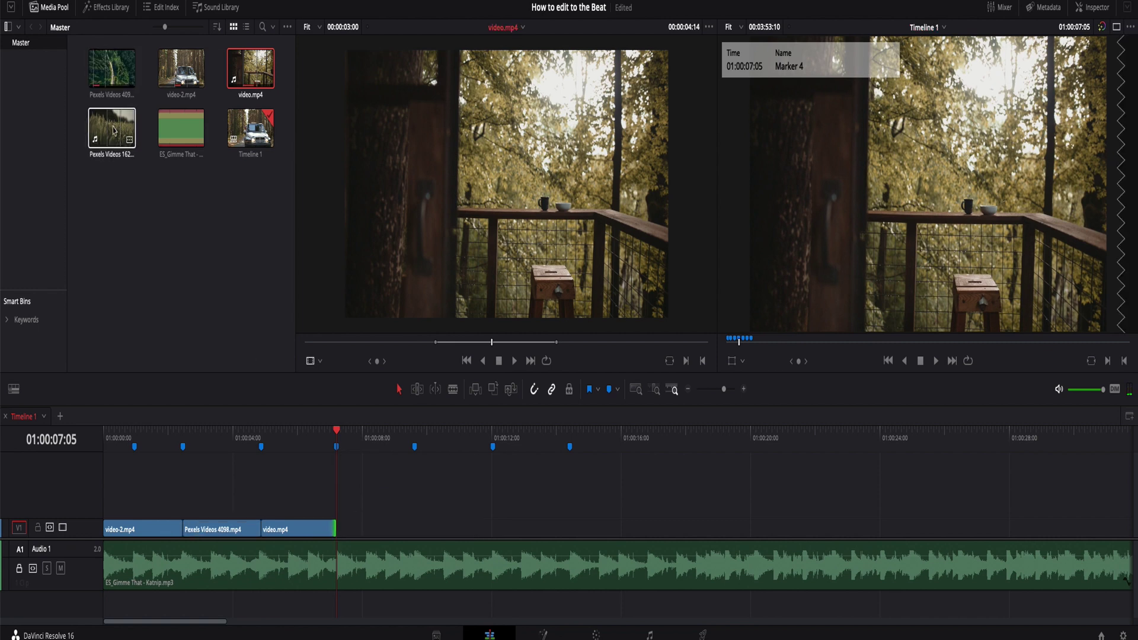
- Add the Pexels Videos 1620050.mp4 wheat clip after video.mp4 and extend it to Marker 6
left_click(133, 136)
left_click_drag(495, 317, 340, 531)
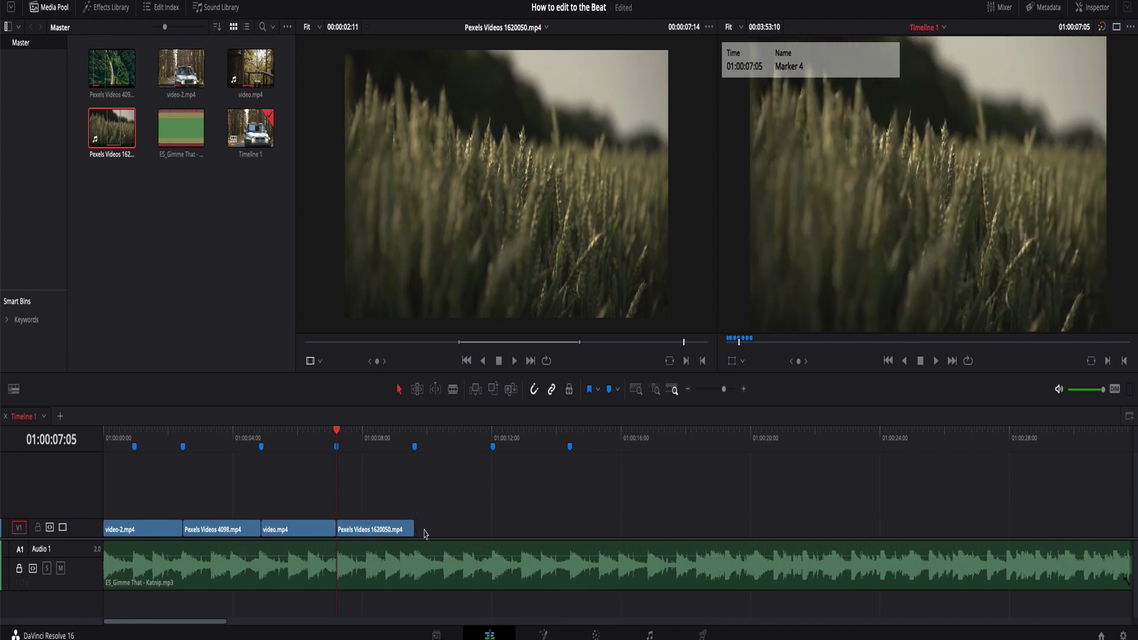
left_click_drag(412, 529, 491, 528)
- Play the whole four-clip edit from the timeline start to review the cuts
left_click(120, 438)
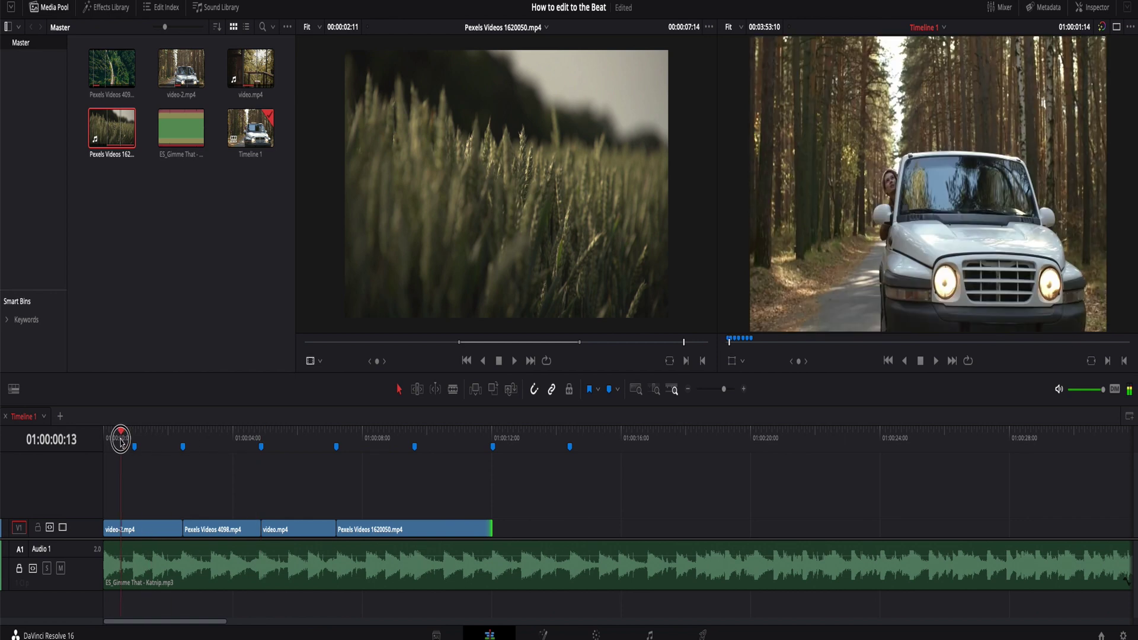
key("Home")
key("space")
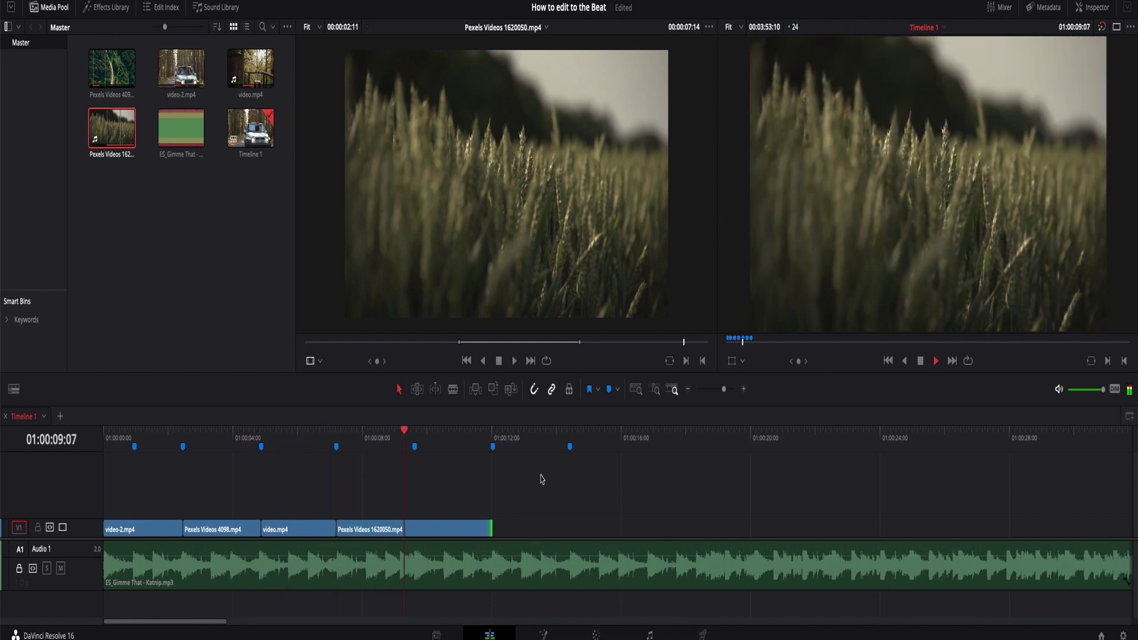
key("space")
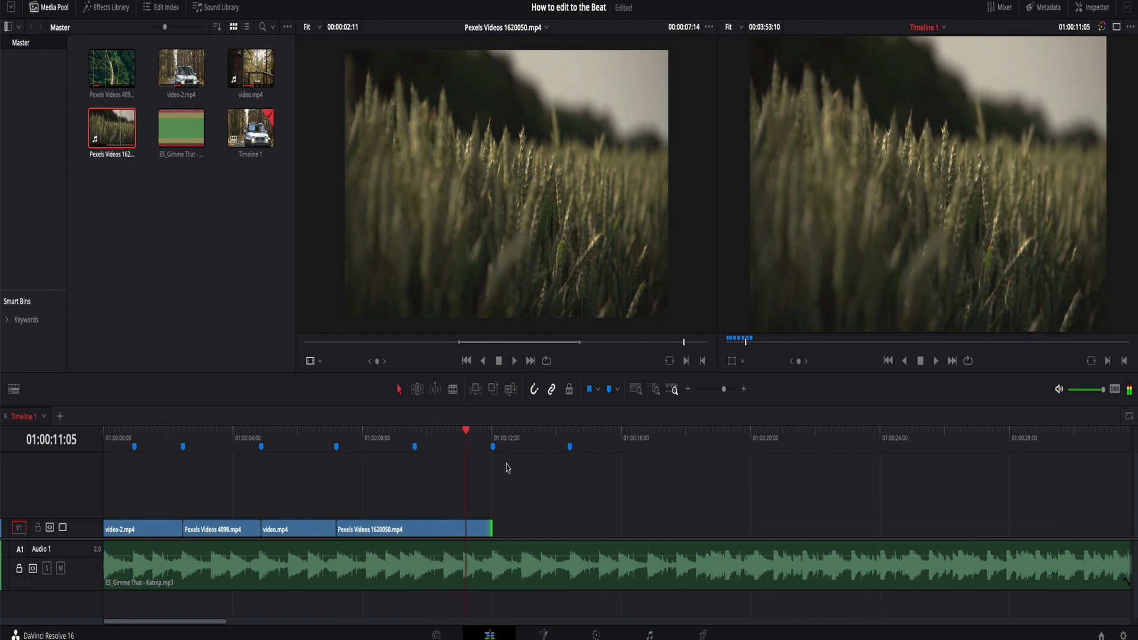
left_click(120, 430)
left_click_drag(120, 430, 111, 429)
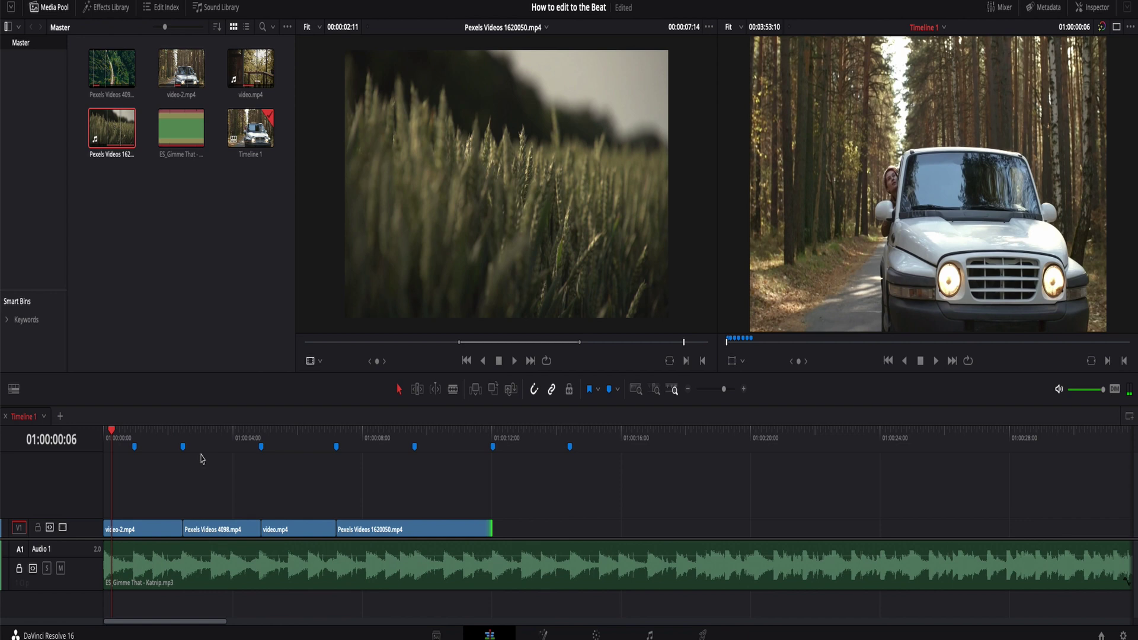
left_click_drag(208, 437, 171, 452)
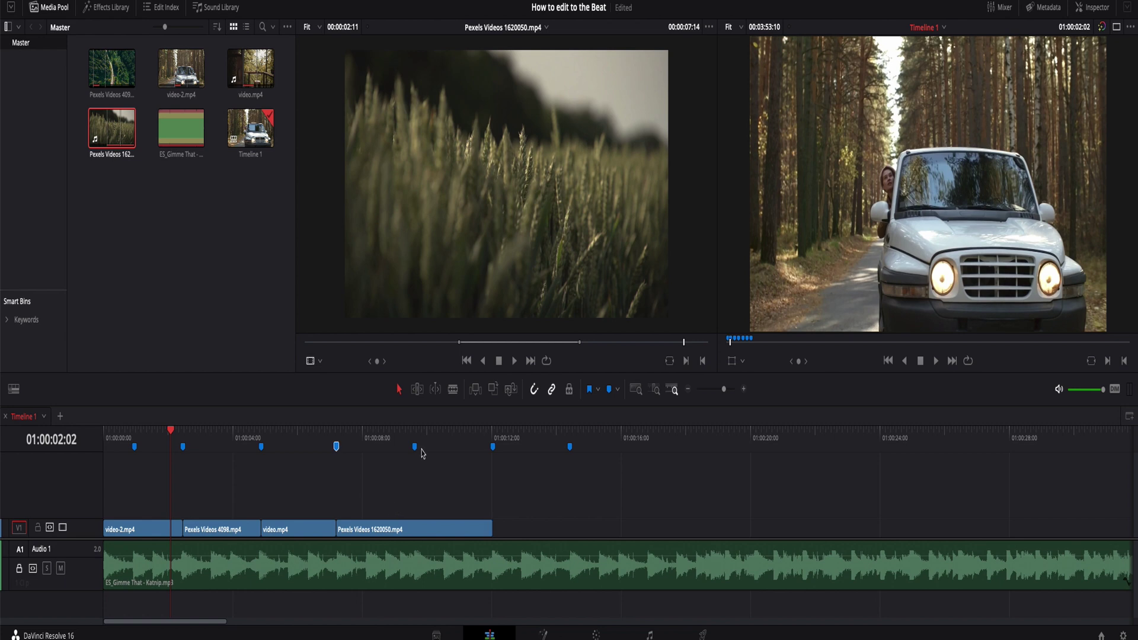
left_click(425, 469)
left_click_drag(125, 469, 787, 448)
left_click(585, 493)
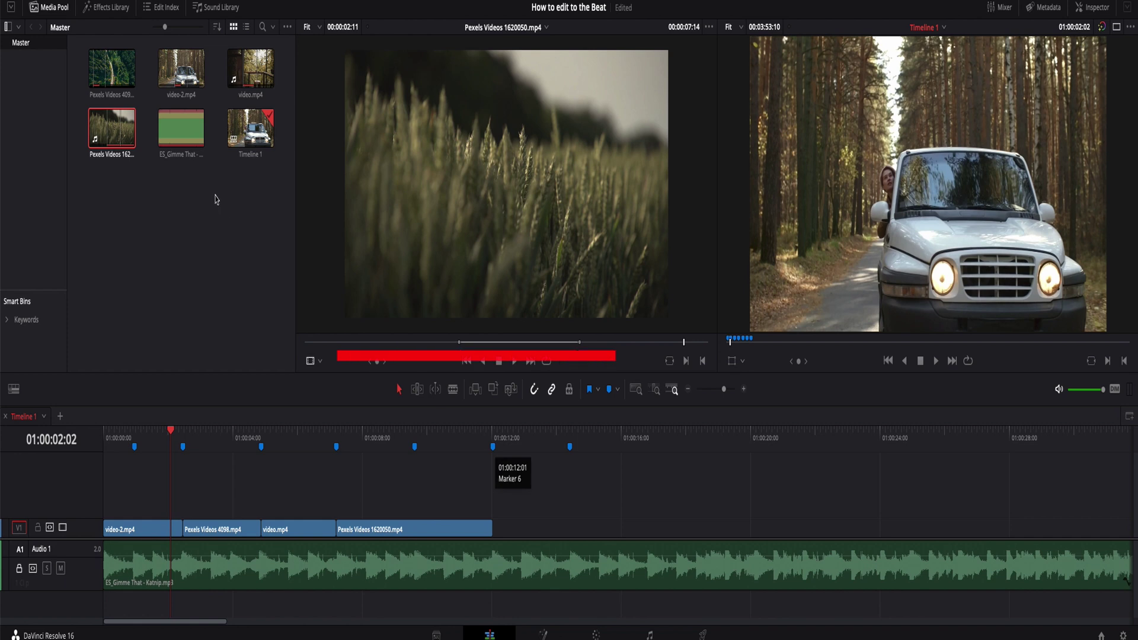
left_click(112, 70)
left_click(123, 239)
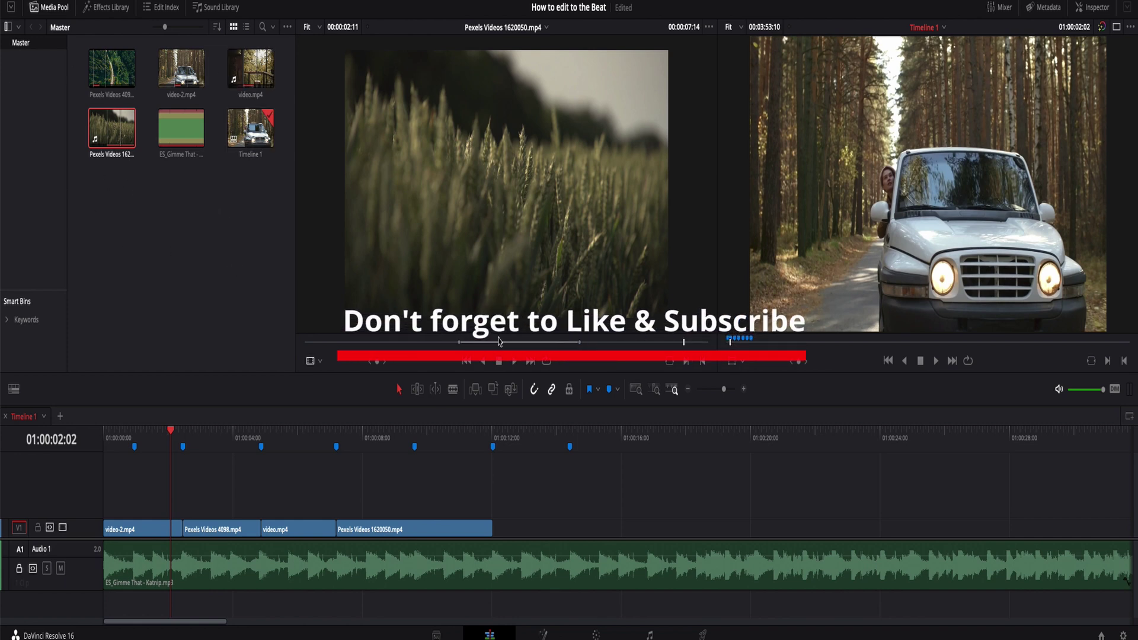